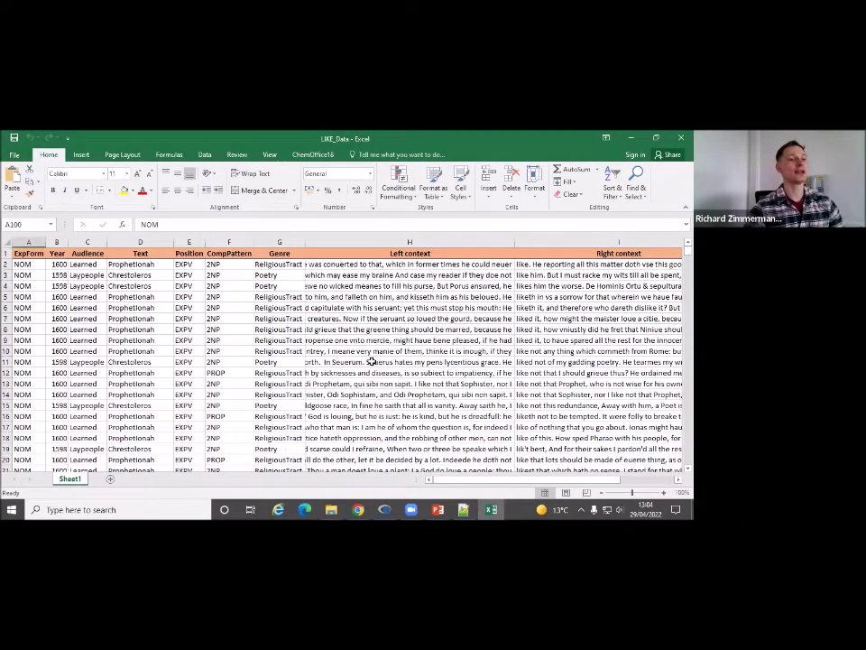
Review the ExpForm, Year, Audience, Text, Position and CompPattern columns of the LIKE_Data sheet one after another
left_click(21, 240)
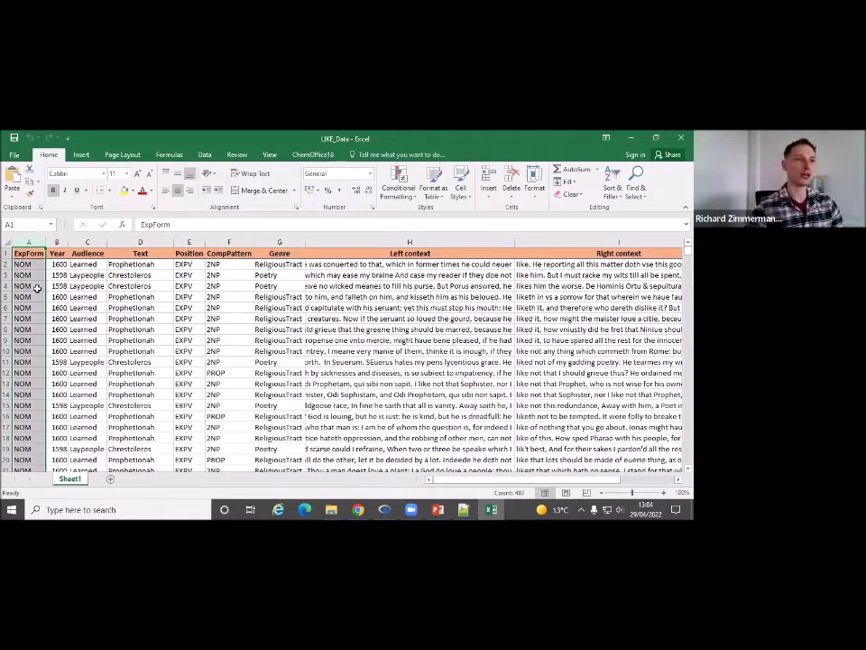
left_click(56, 242)
left_click(88, 241)
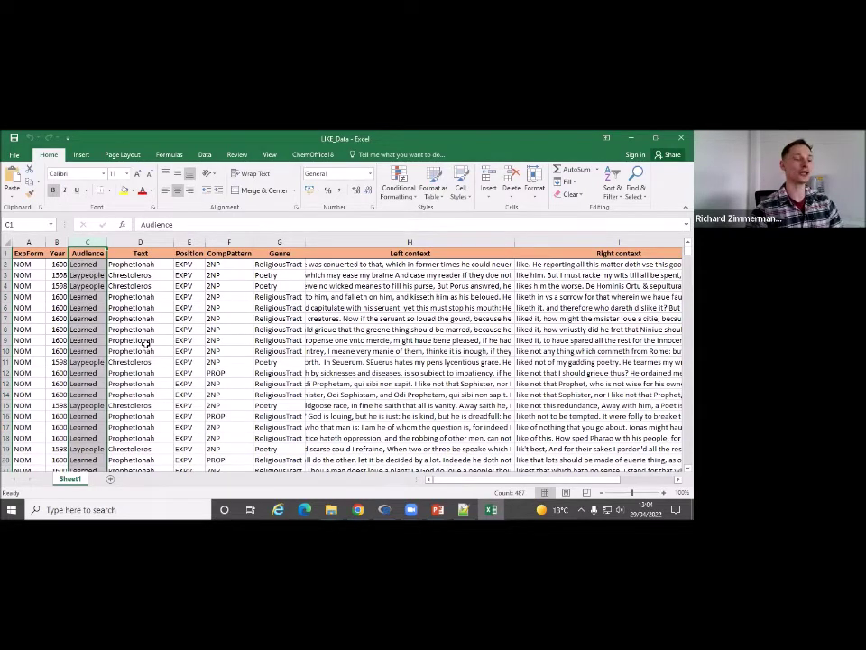
left_click(160, 242)
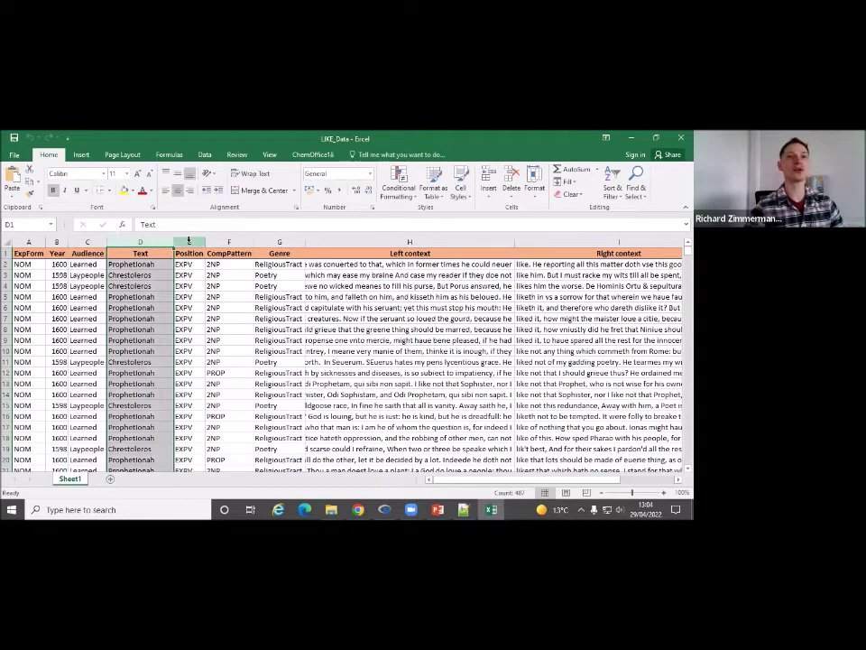
left_click(189, 241)
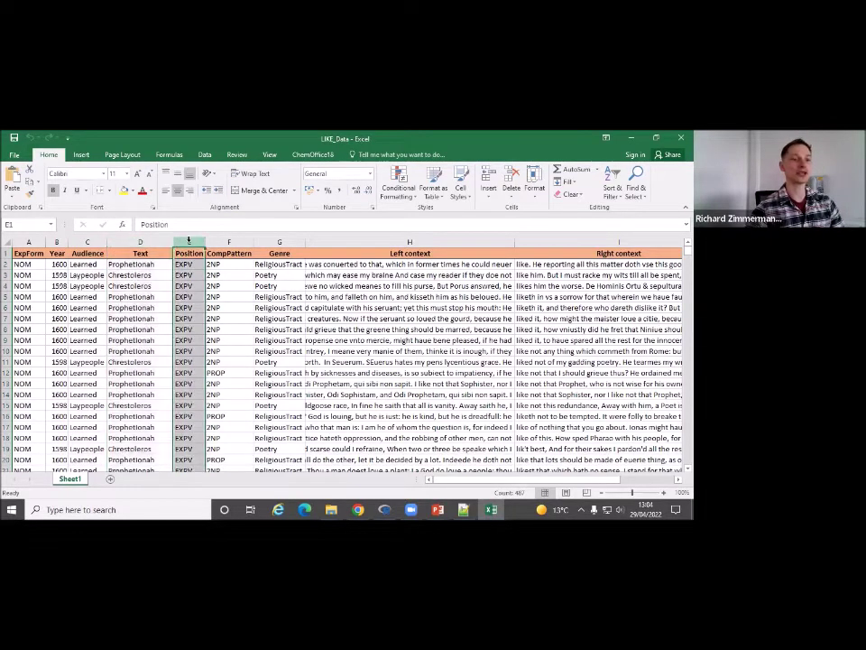
left_click(228, 241)
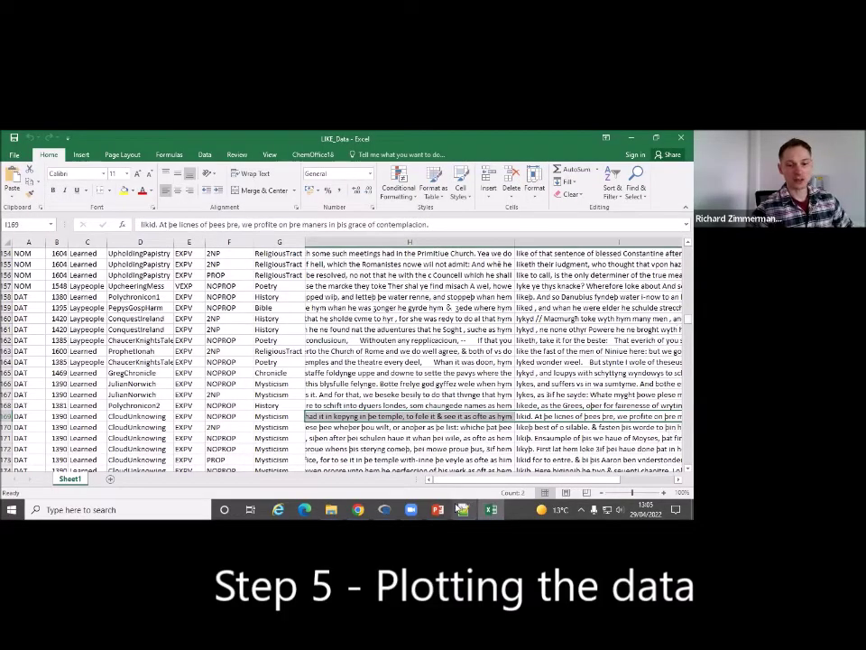
Switch to the PowerPoint slide show and advance to the instruction about copying the data into a .txt file
left_click(439, 508)
left_click(479, 465)
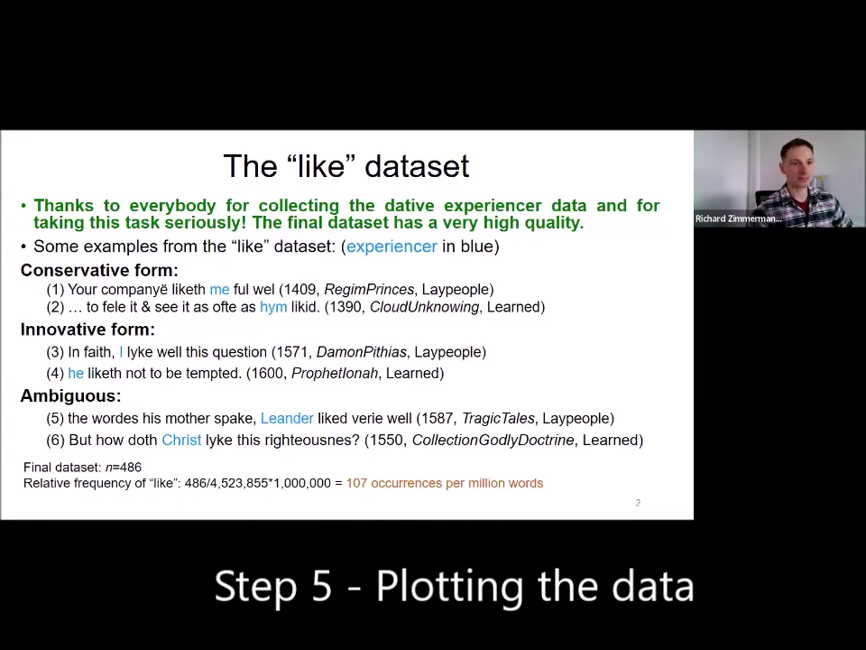
key("Right")
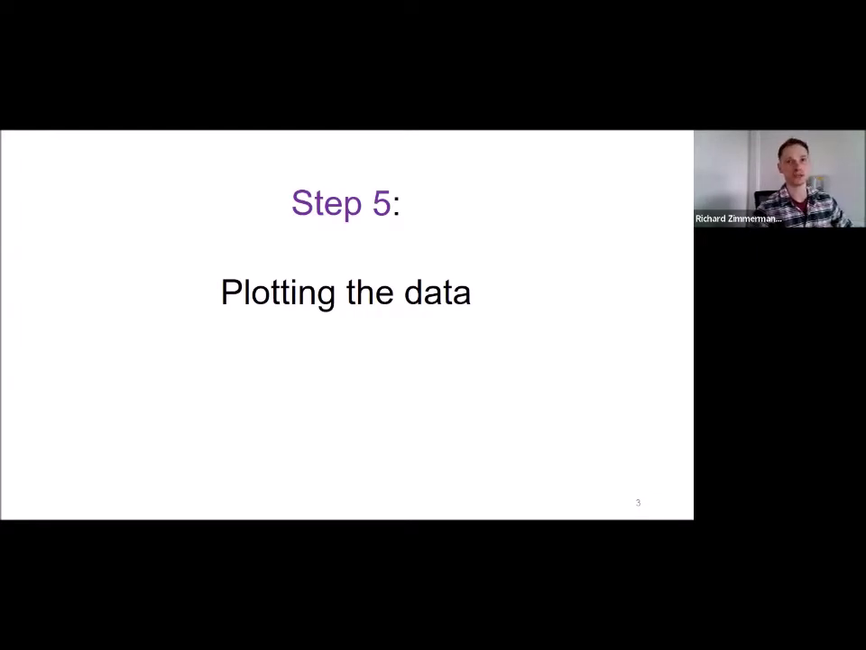
key("Right")
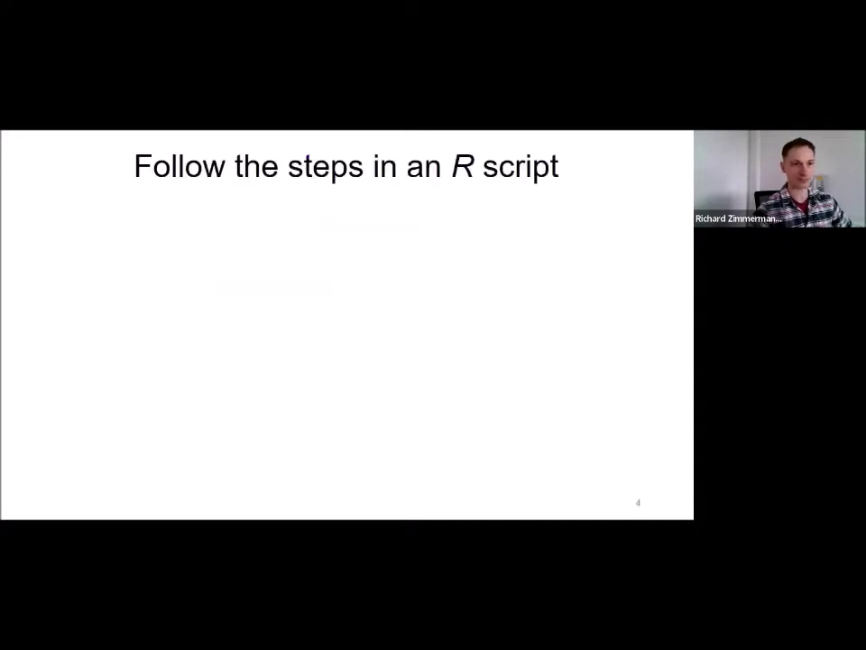
key("Right")
key("Right")
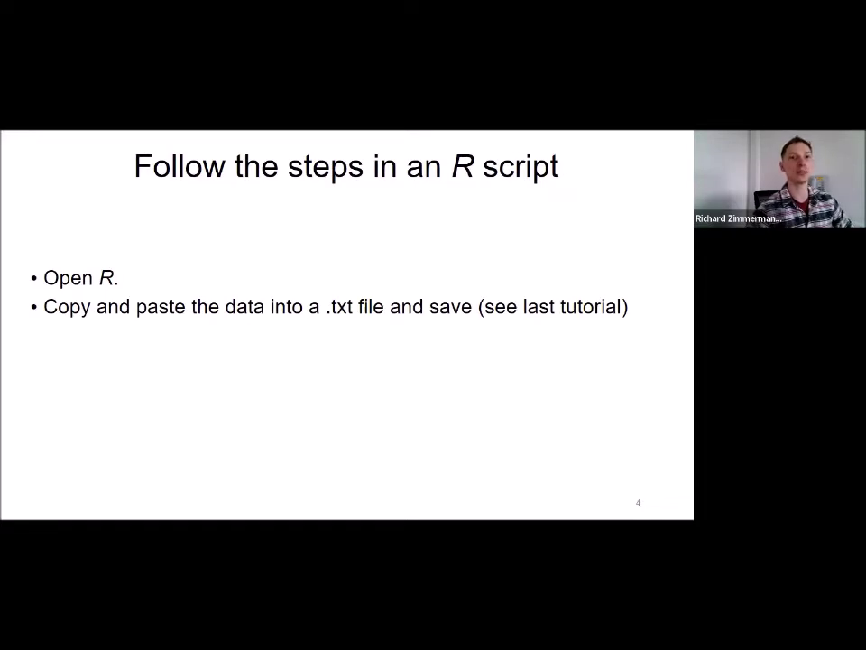
Copy all rows of the ExpForm, Year, Audience and Text columns from the Excel sheet into the empty Notepad++ document
key("super")
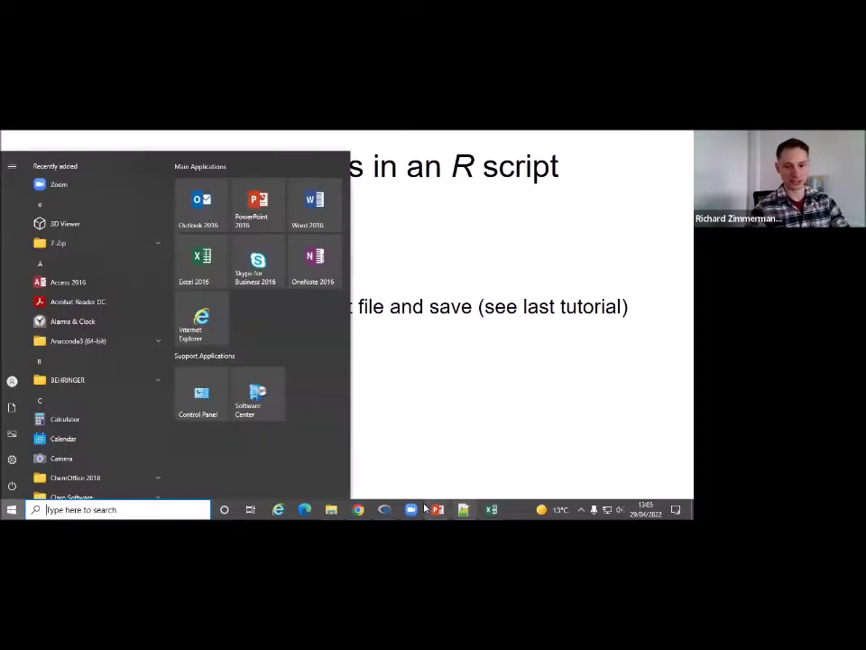
left_click(487, 509)
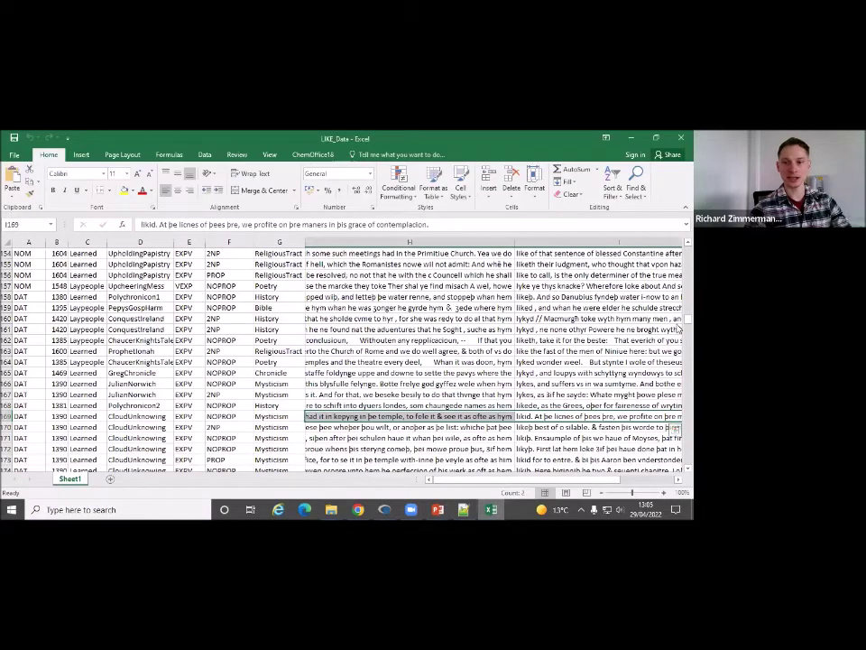
left_click_drag(686, 320, 679, 243)
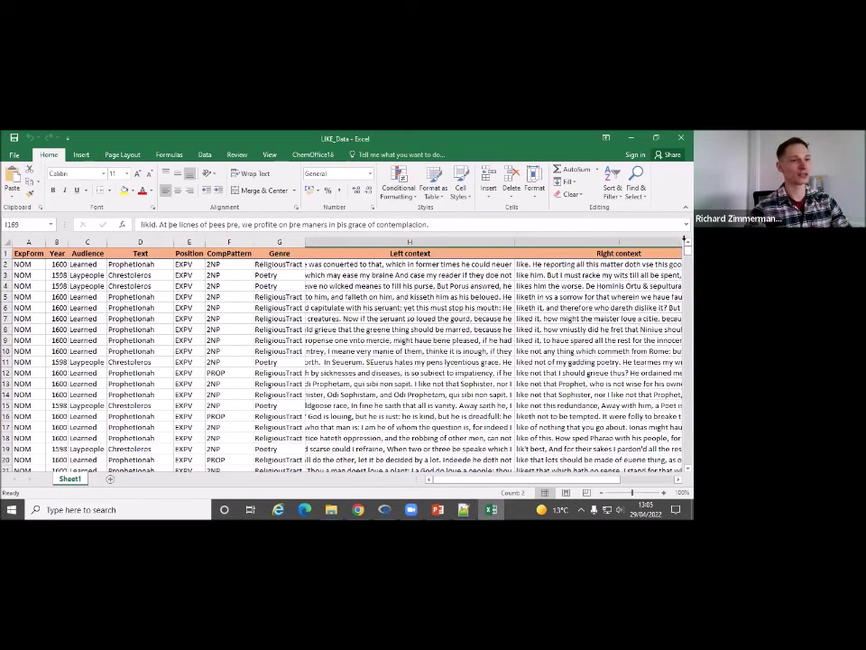
left_click(30, 242)
left_click_drag(29, 242, 14, 252)
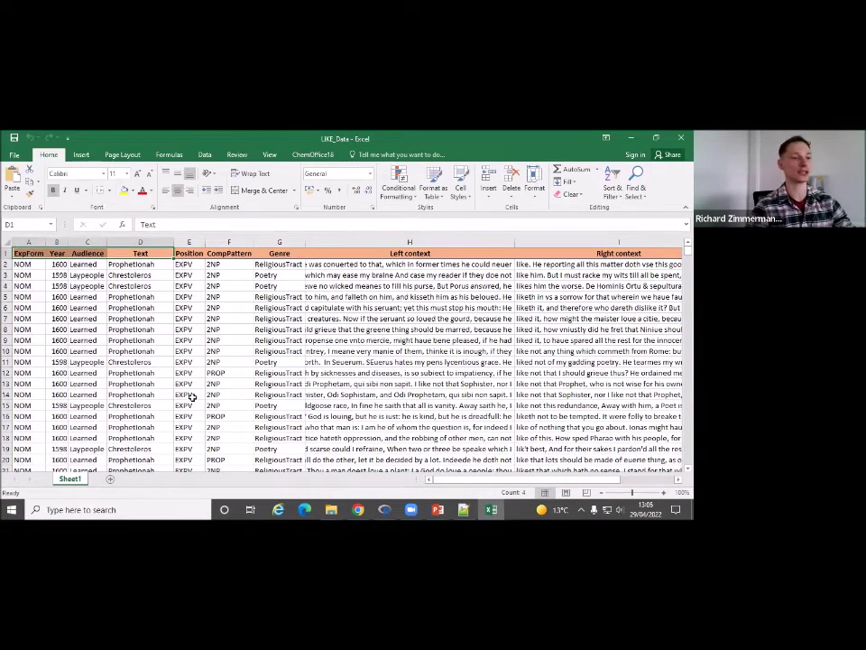
key("ctrl+shift+Down")
key("ctrl+c")
left_click(462, 510)
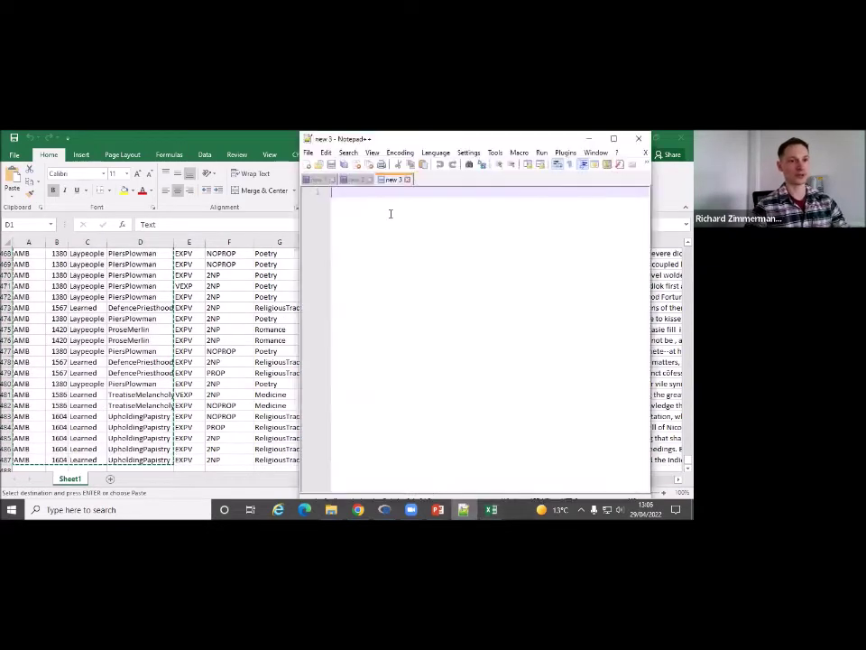
key("ctrl+v")
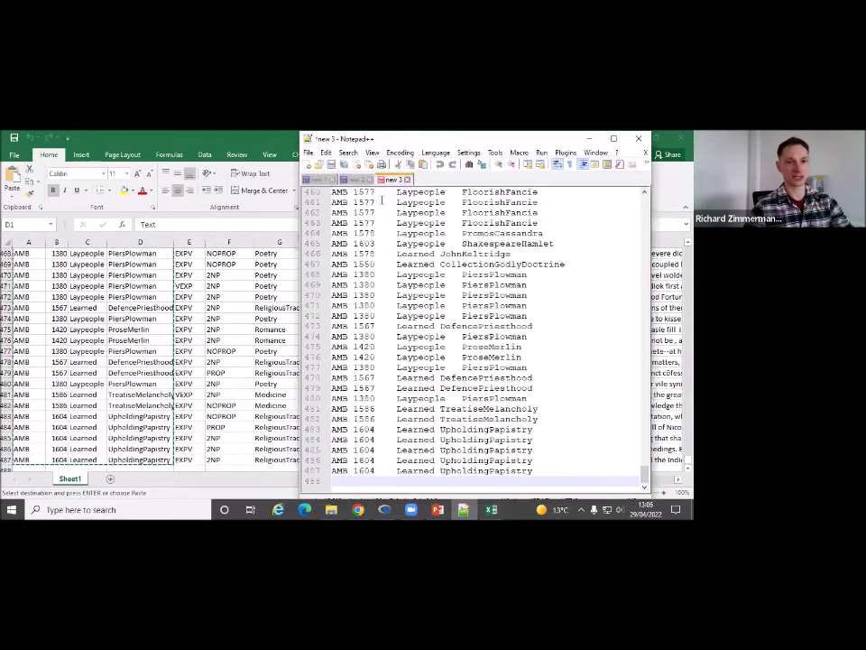
Save the pasted data on the Desktop as a normal text file named DatExp
left_click(307, 152)
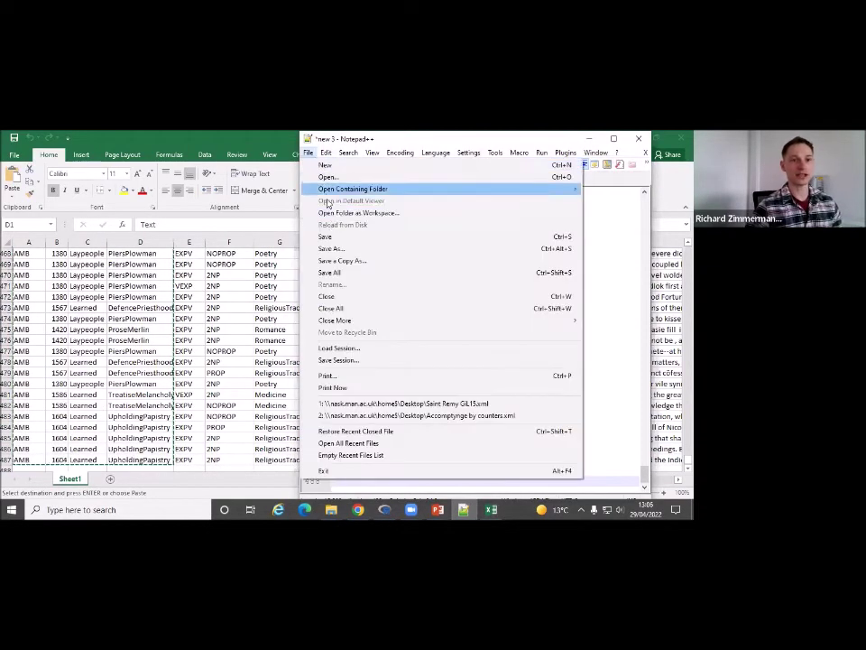
left_click(332, 248)
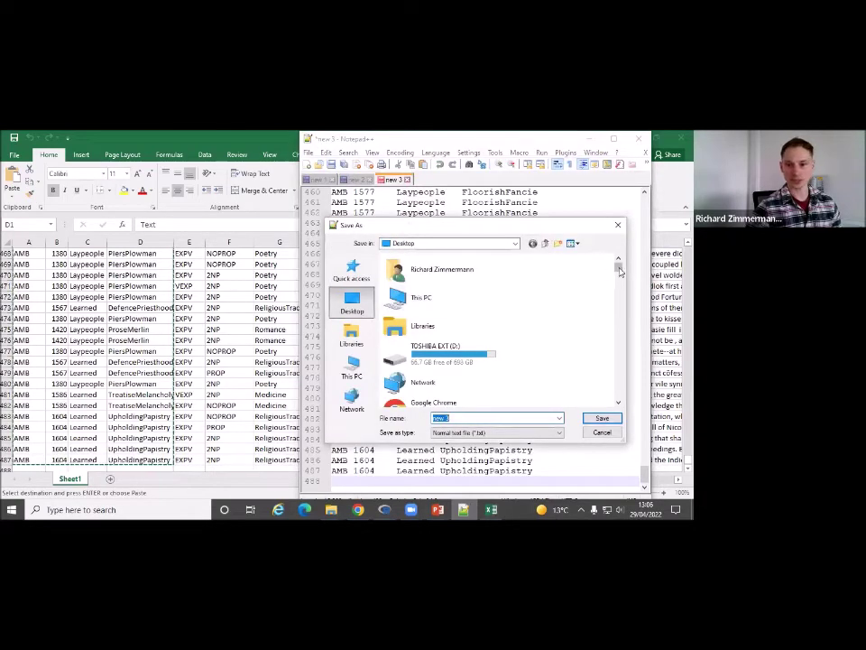
scroll(605, 398, "down", 10)
scroll(541, 352, "up", 10)
type("Datasp")
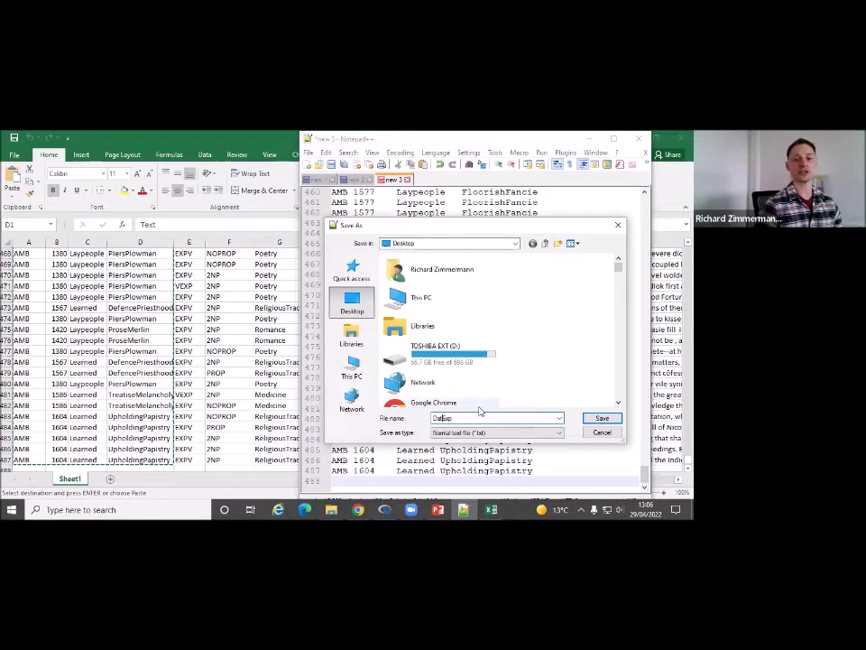
left_click(602, 417)
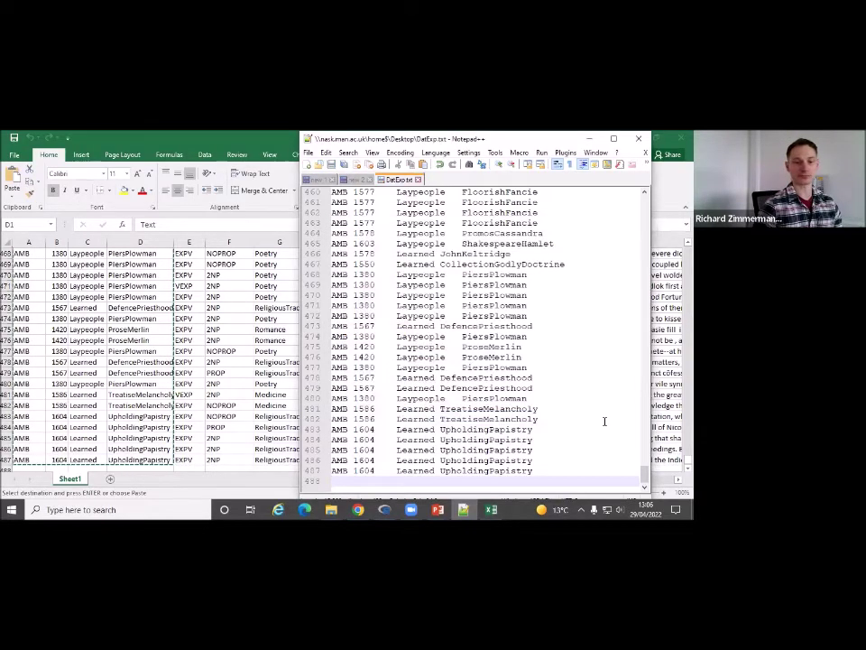
Return to the PowerPoint slide show and reveal the instruction about opening the R script file
mouse_move(437, 509)
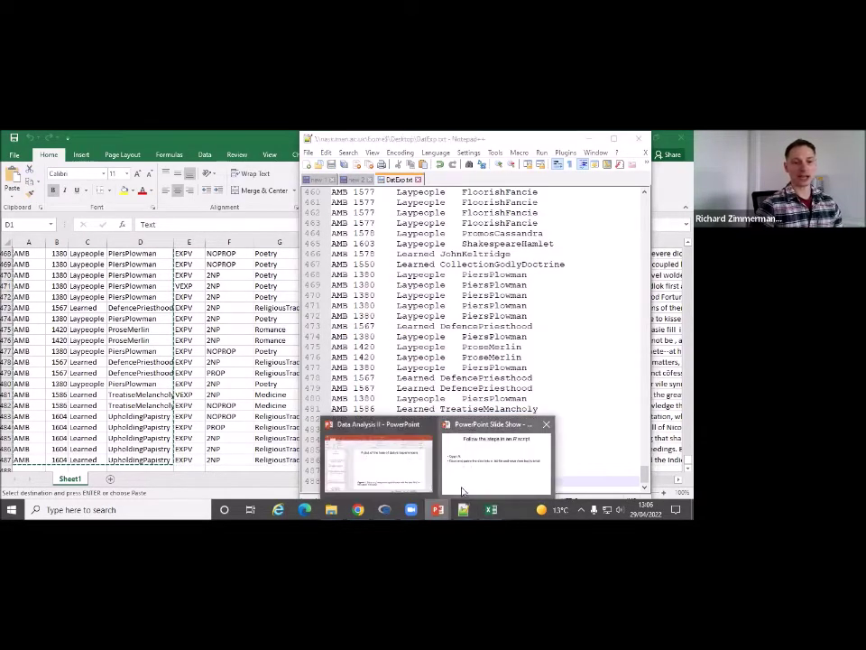
left_click(494, 456)
key("Right")
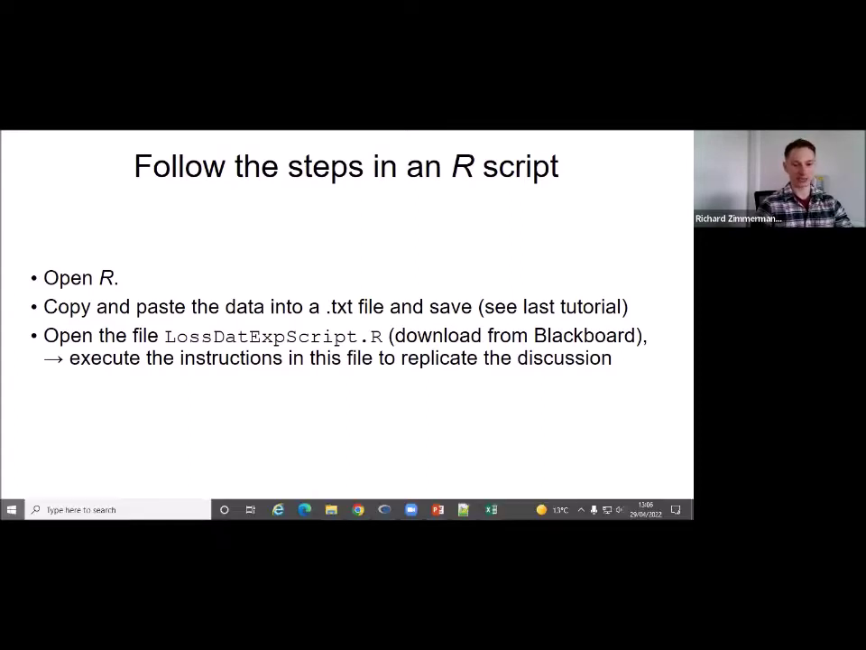
Switch to RGui and open the script LossDatExpScript.R from the Week 09 Data Analysis II folder
left_click(11, 509)
left_click(385, 509)
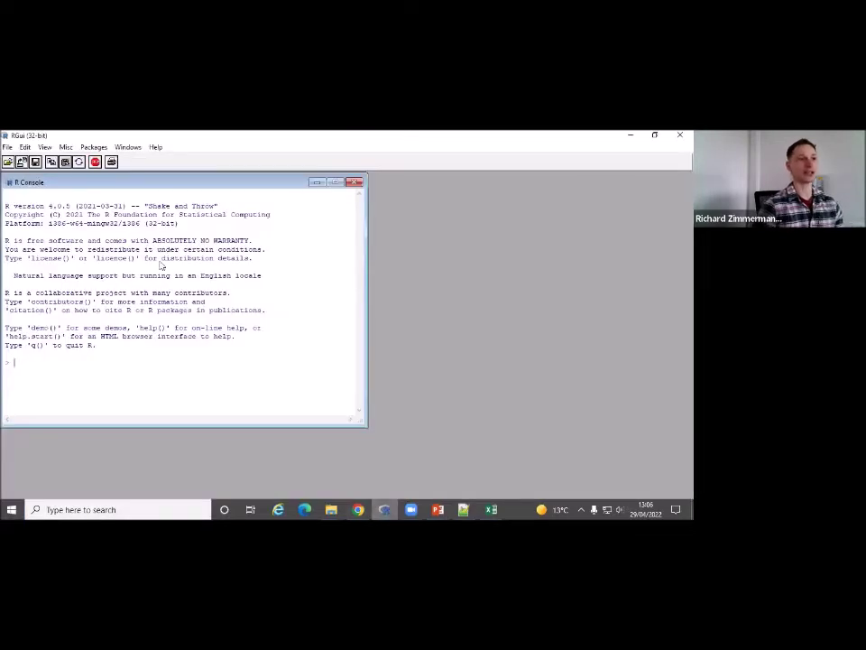
left_click(7, 147)
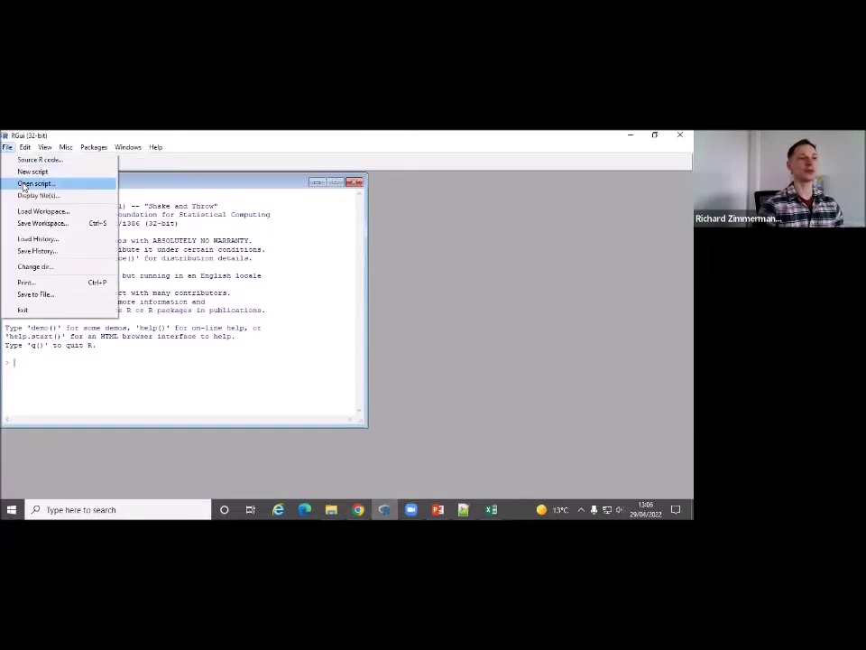
left_click(34, 184)
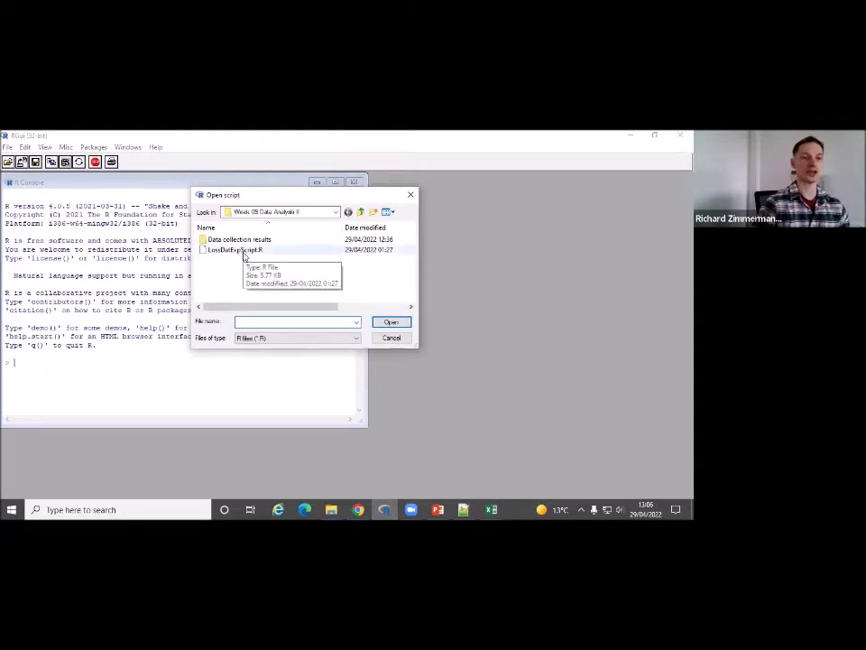
double_click(236, 250)
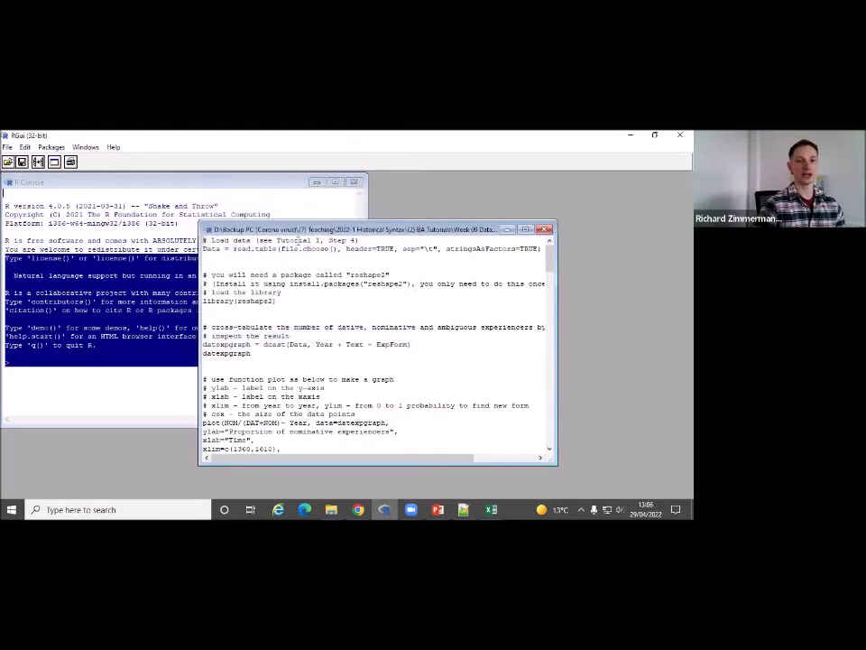
Run the script's read.table line and choose the DatExp text file on the Desktop as the data source
right_click(214, 242)
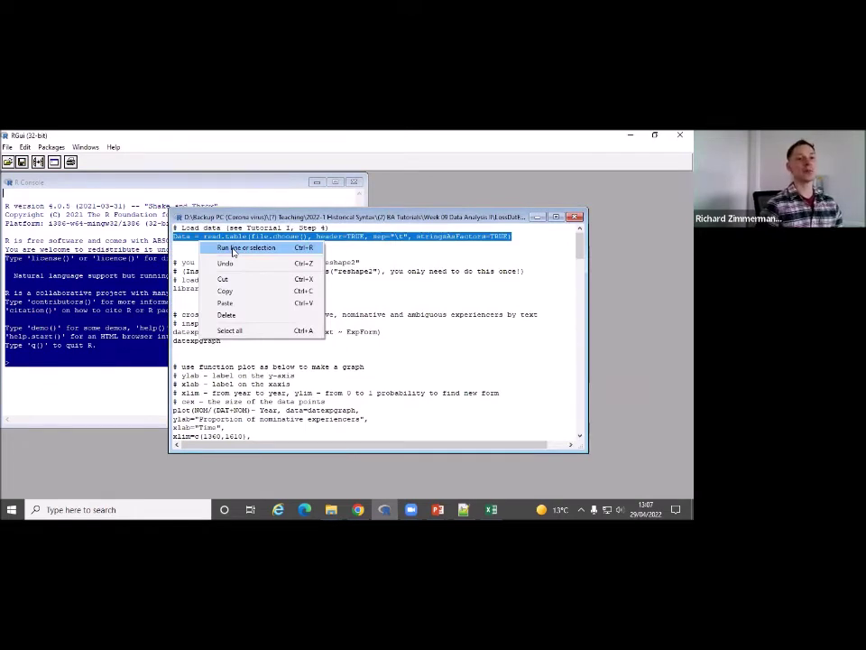
left_click(232, 252)
left_click(123, 278)
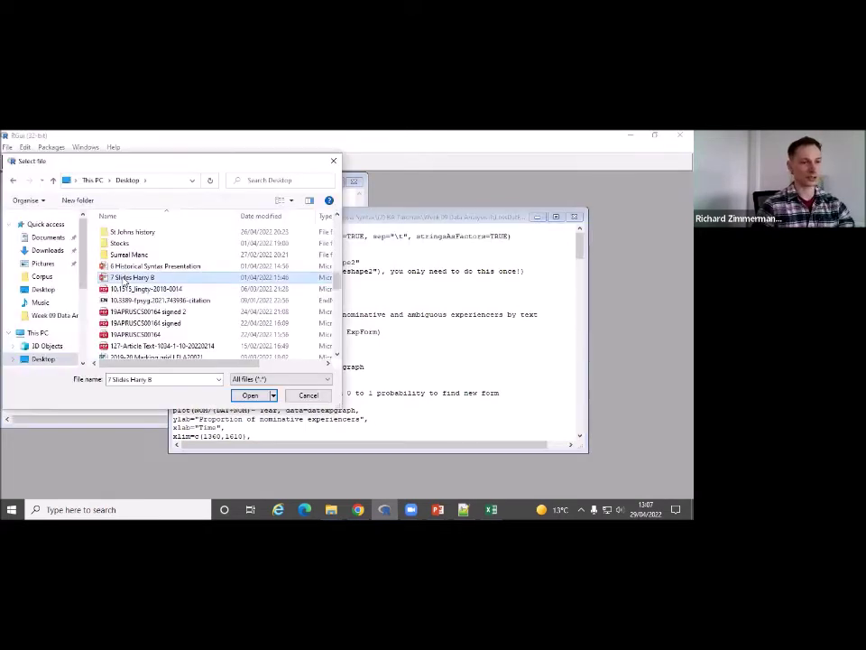
scroll(124, 279, "down", 1)
double_click(130, 233)
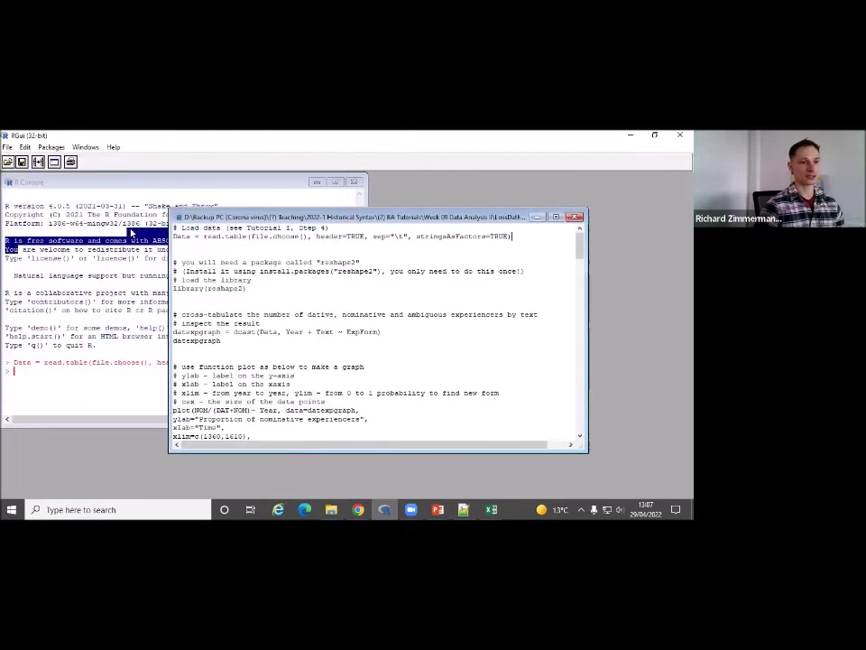
Print the Data object in the R console and check its ExpForm, Year, Audience and Text columns
left_click(56, 389)
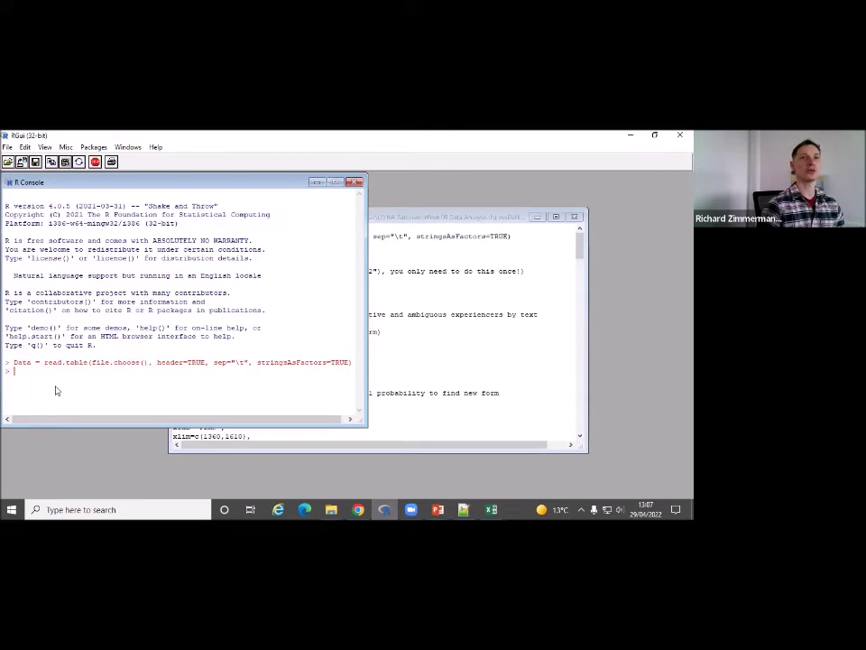
double_click(22, 361)
left_click(36, 374)
type("Data")
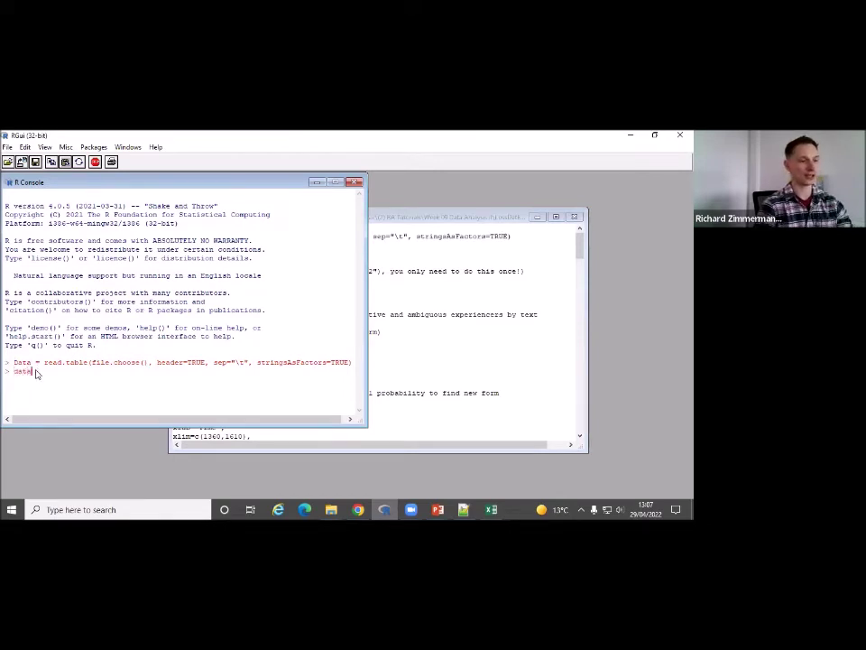
key("Return")
scroll(137, 345, "up", 20)
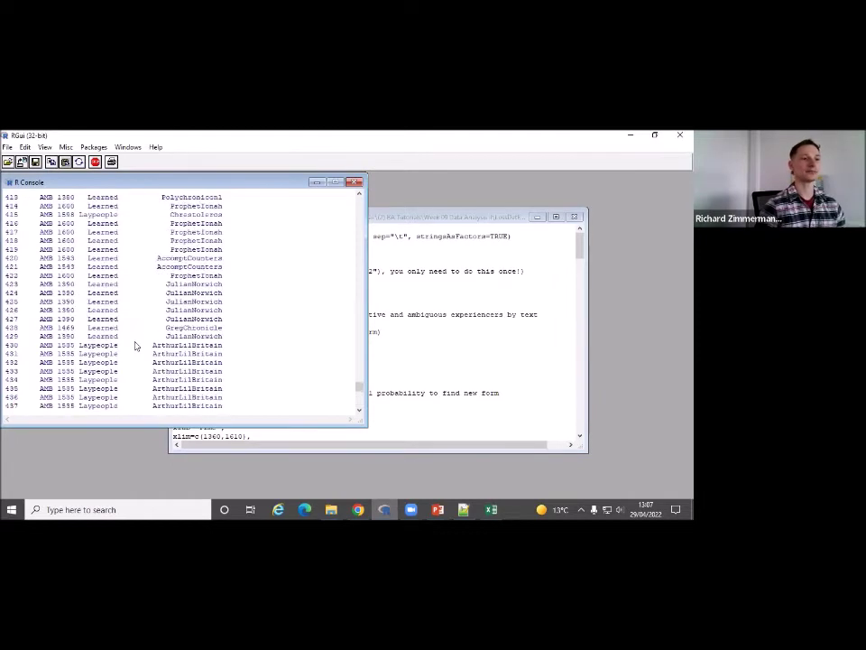
scroll(138, 344, "up", 4)
left_click_drag(359, 363, 359, 261)
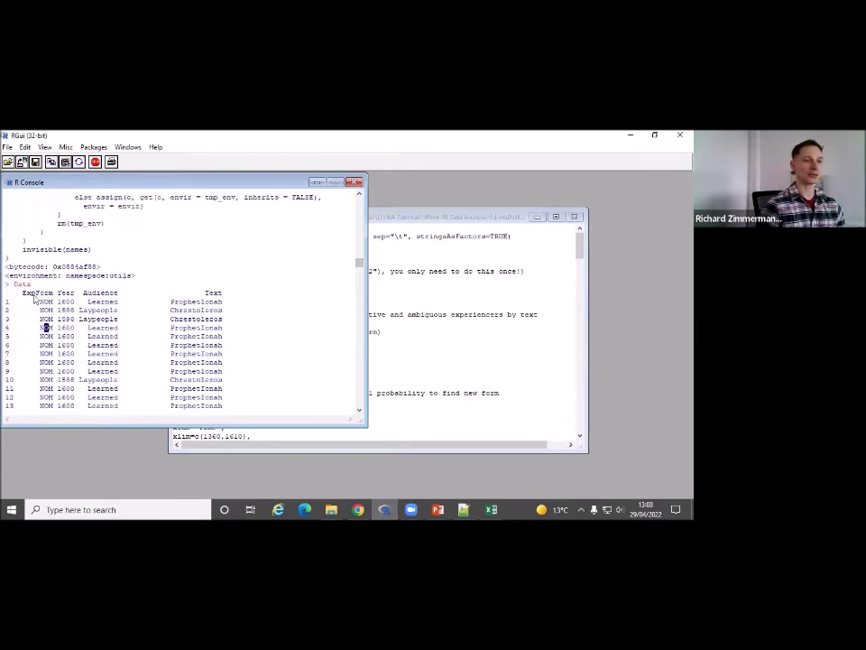
left_click_drag(23, 293, 230, 294)
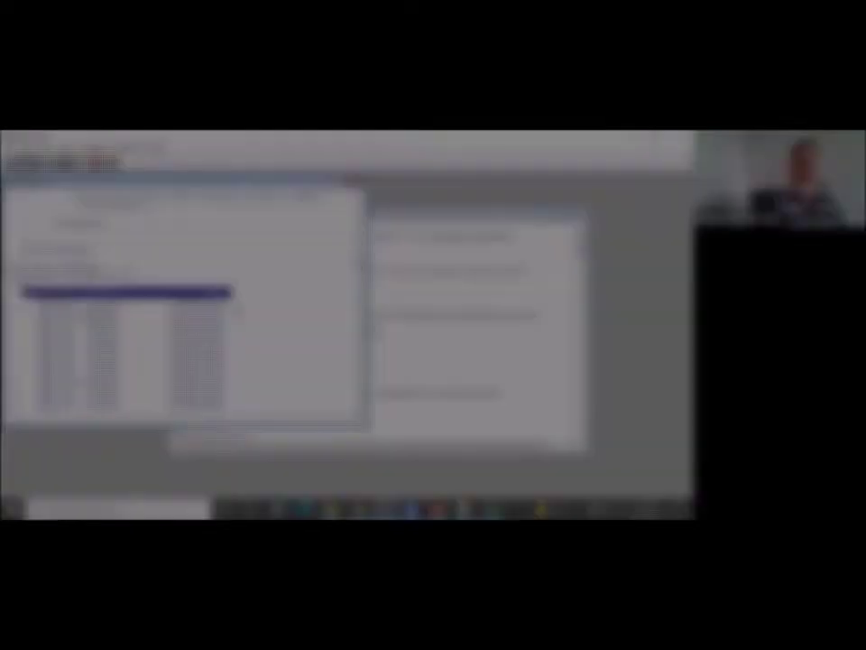
left_click(404, 291)
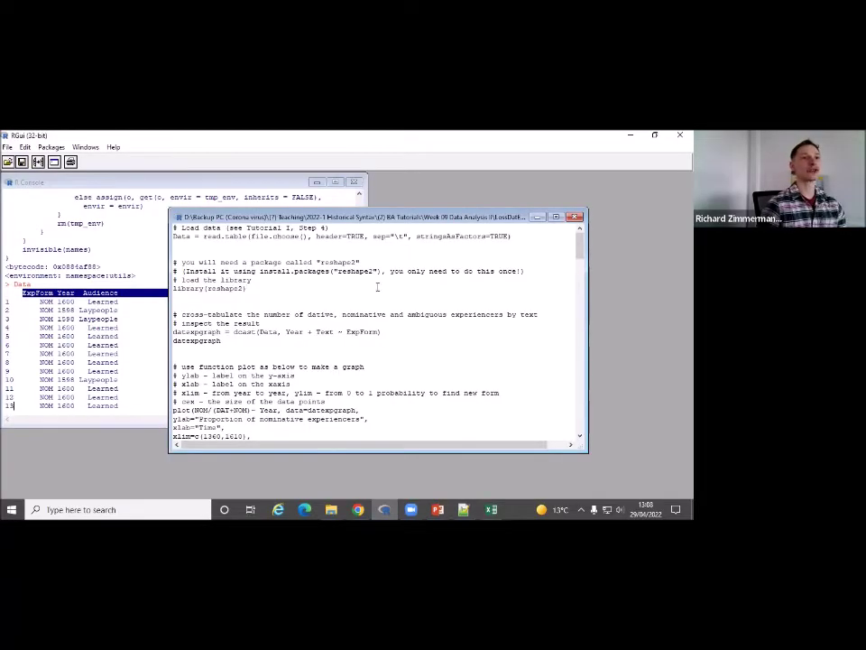
left_click(93, 336)
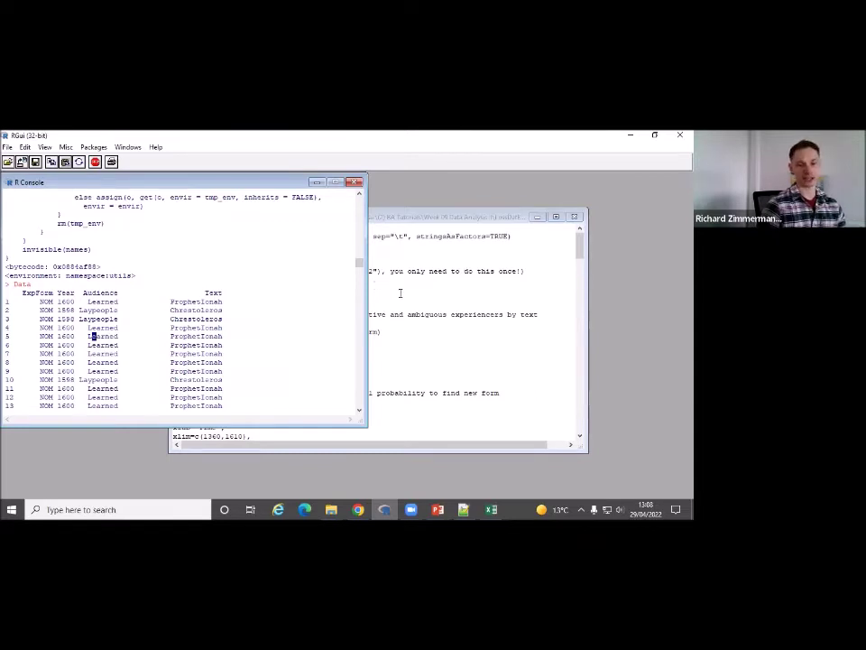
Review the install note for reshape2 in the script and run the library(reshape2) line to load the package
left_click(400, 239)
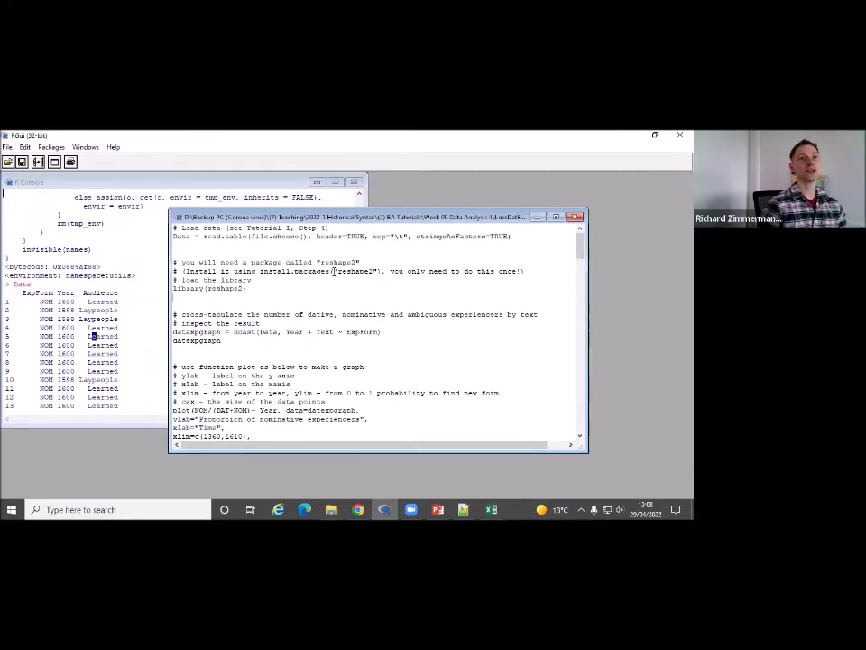
left_click_drag(260, 270, 383, 271)
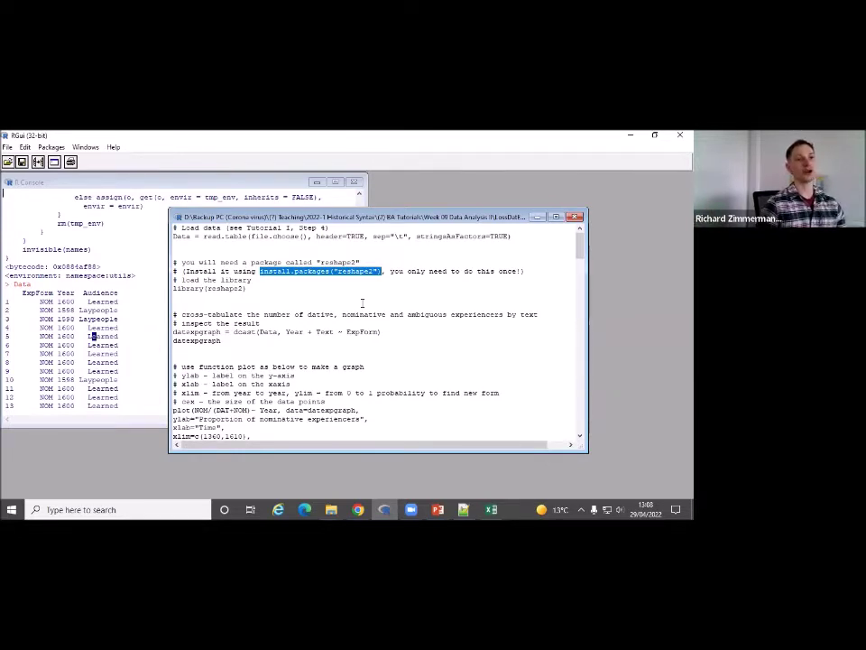
left_click_drag(247, 288, 171, 289)
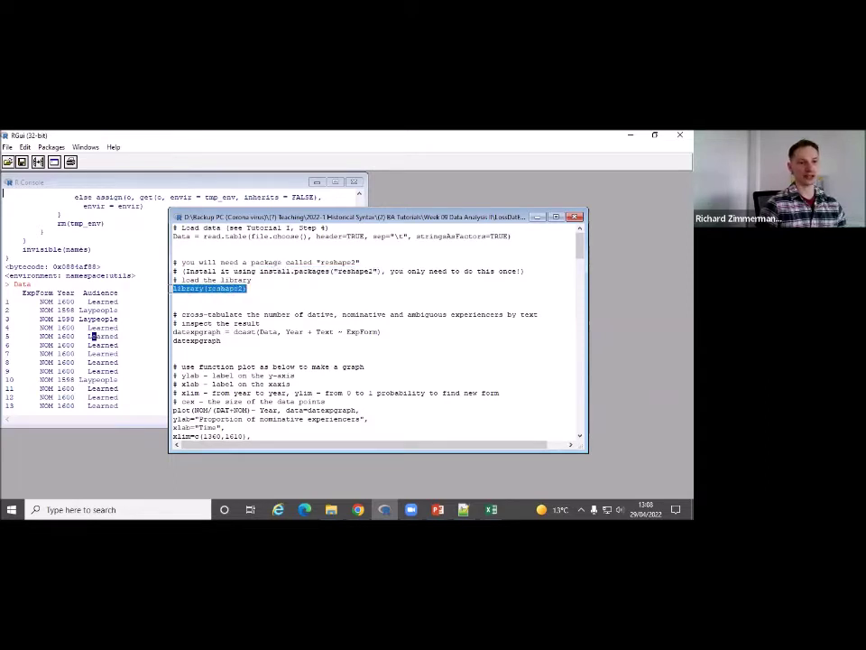
right_click(209, 288)
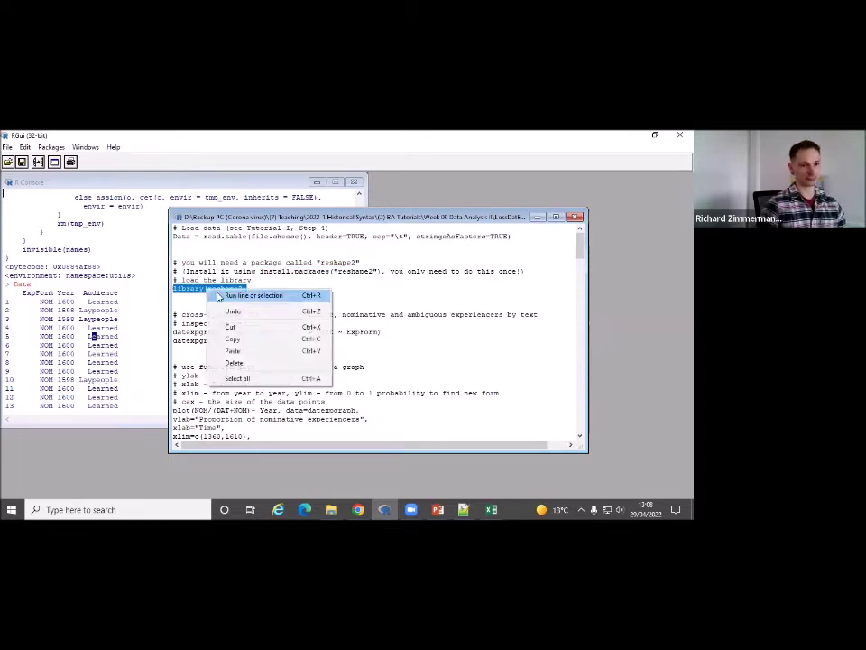
left_click(232, 296)
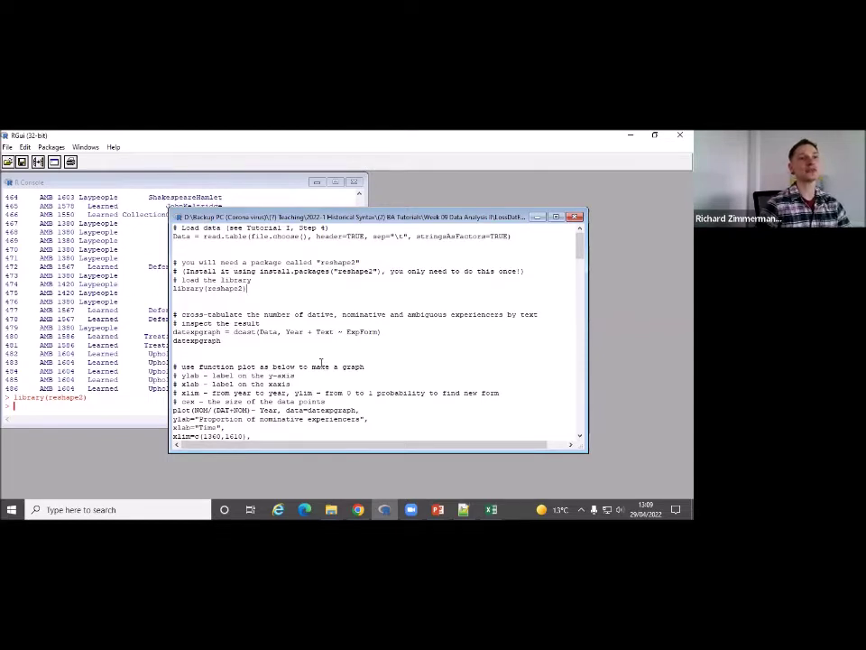
Run the script lines that cross-tabulate Data with dcast by Year + Text ~ ExpForm into datexpgraph and print the table
double_click(242, 332)
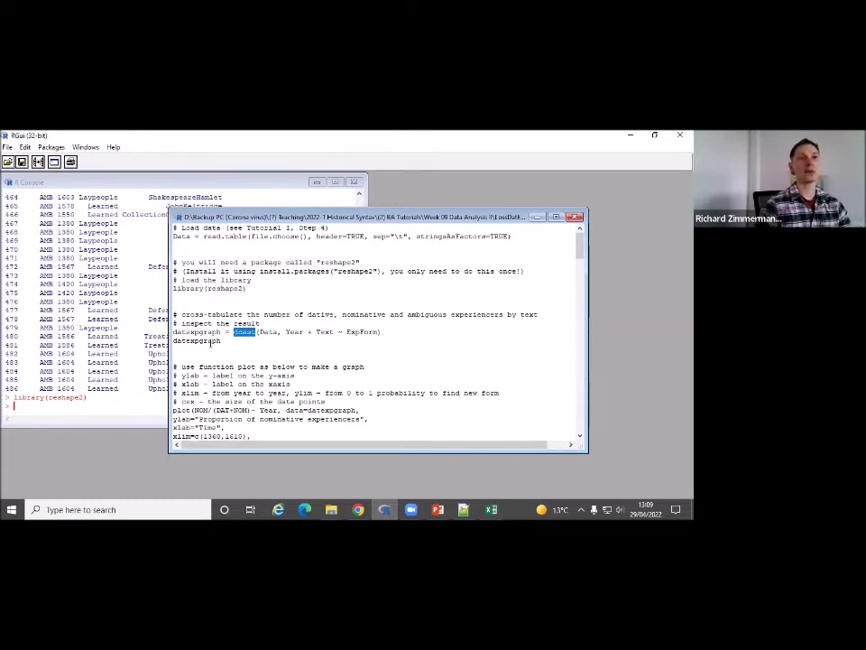
double_click(196, 332)
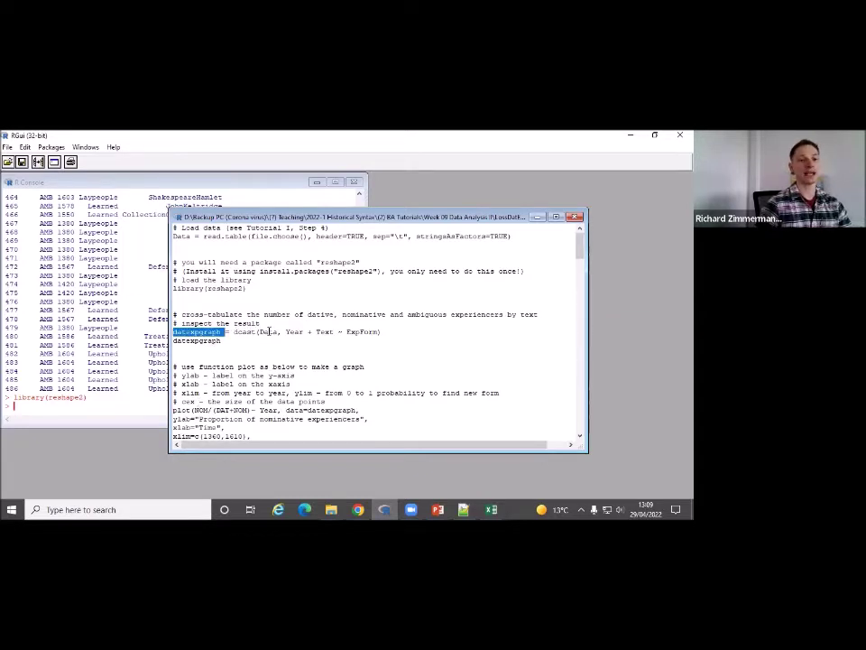
left_click(147, 328)
scroll(152, 323, "up", 15)
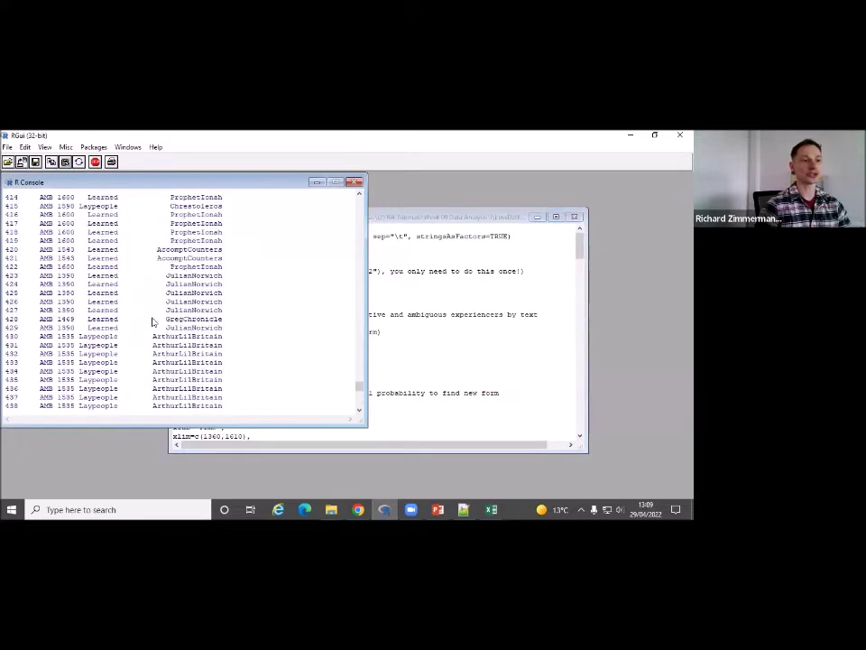
left_click(413, 354)
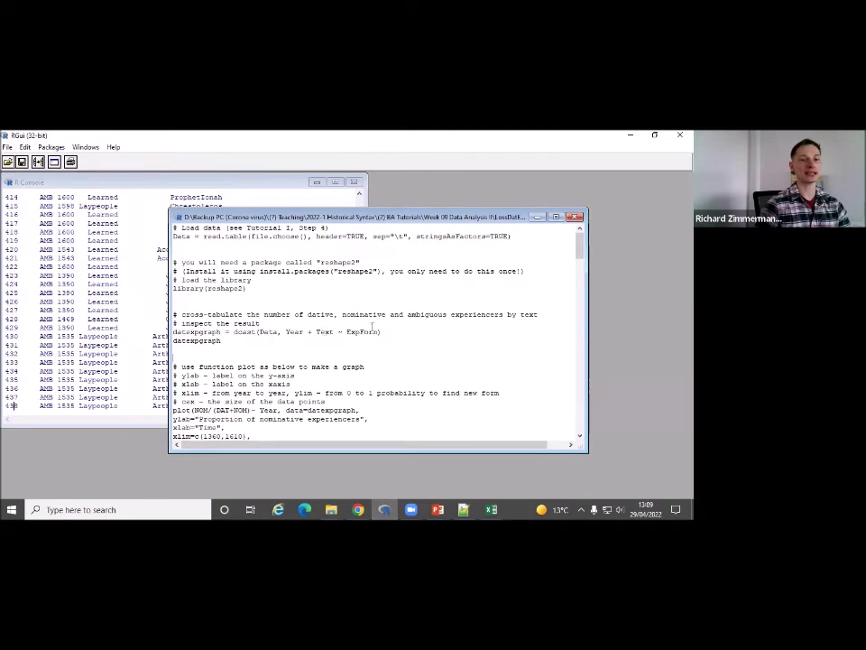
left_click_drag(172, 331, 382, 332)
left_click(221, 341)
left_click_drag(221, 341, 172, 331)
right_click(207, 333)
left_click(209, 340)
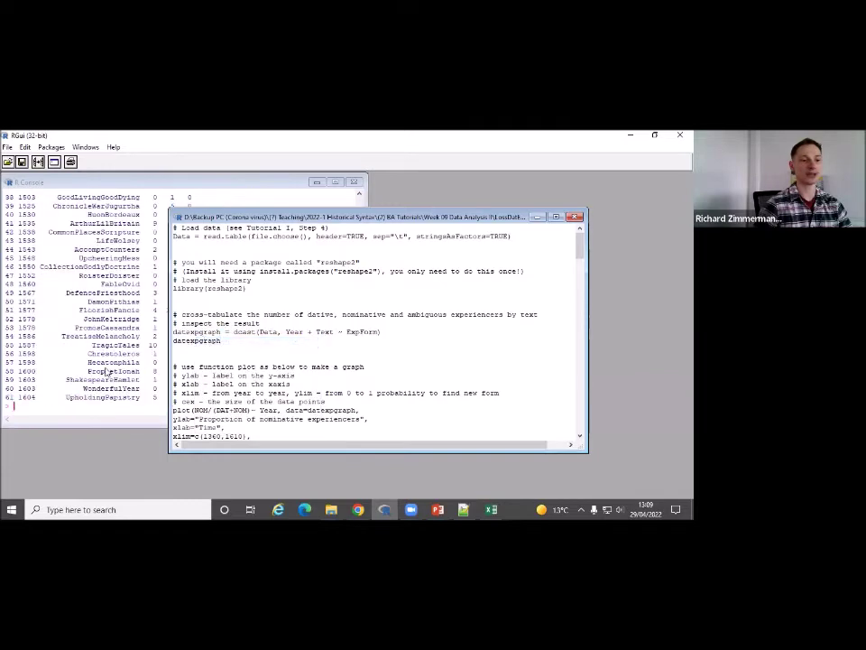
Examine the start of the printed datexpgraph table, checking the Year, Text, AMB, DAT and NOM columns
scroll(174, 363, "up", 3)
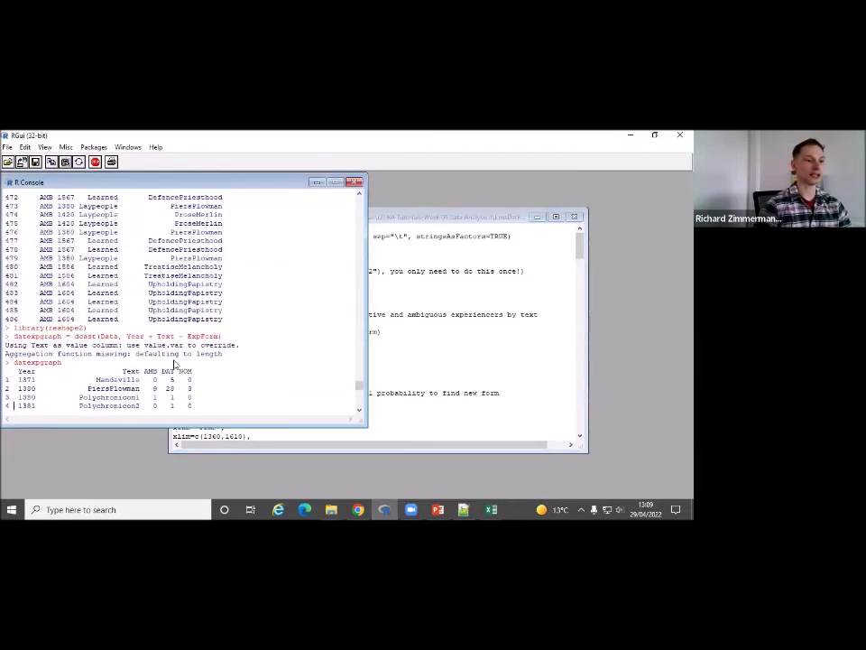
scroll(174, 363, "down", 2)
left_click_drag(17, 301, 36, 307)
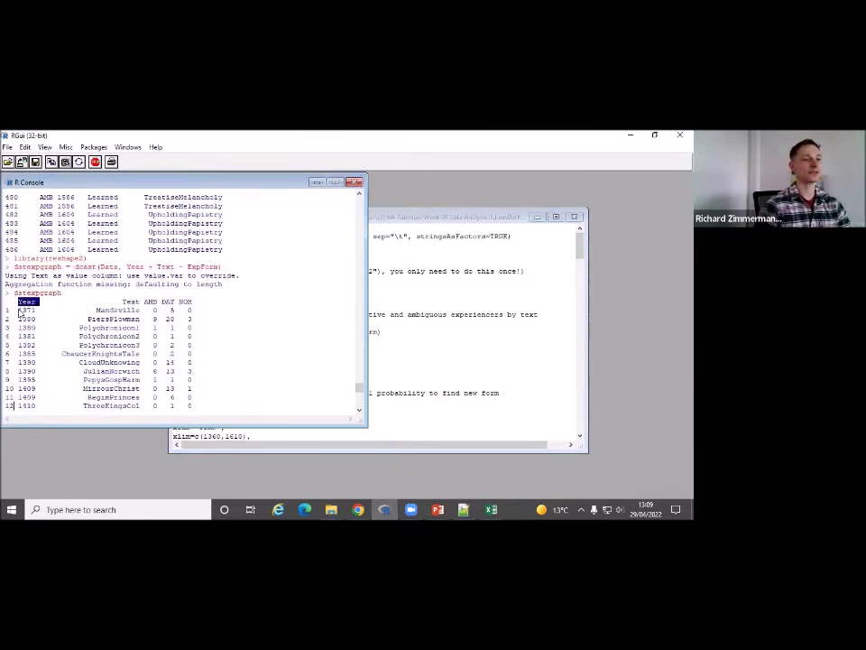
double_click(27, 309)
double_click(25, 319)
double_click(25, 328)
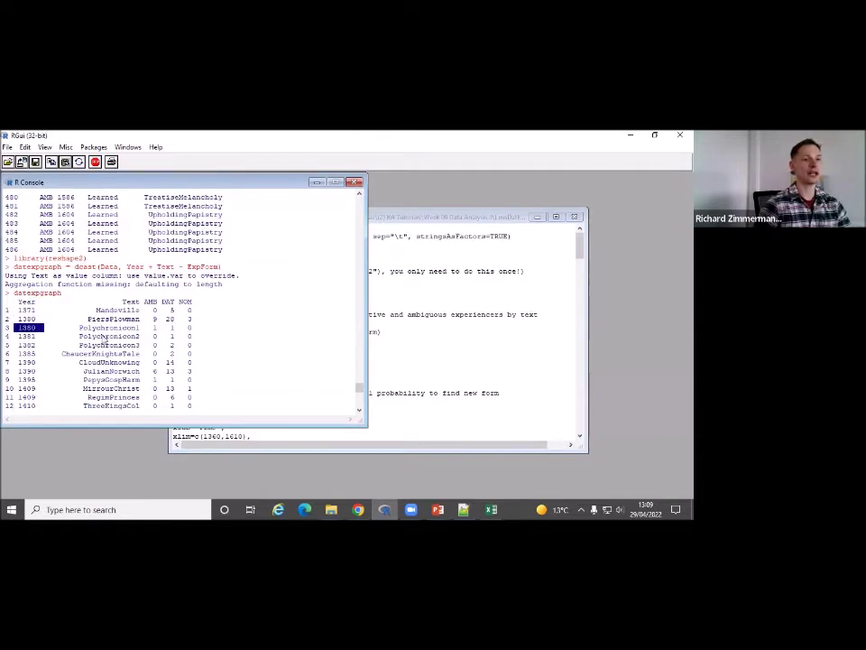
double_click(119, 310)
triple_click(91, 322)
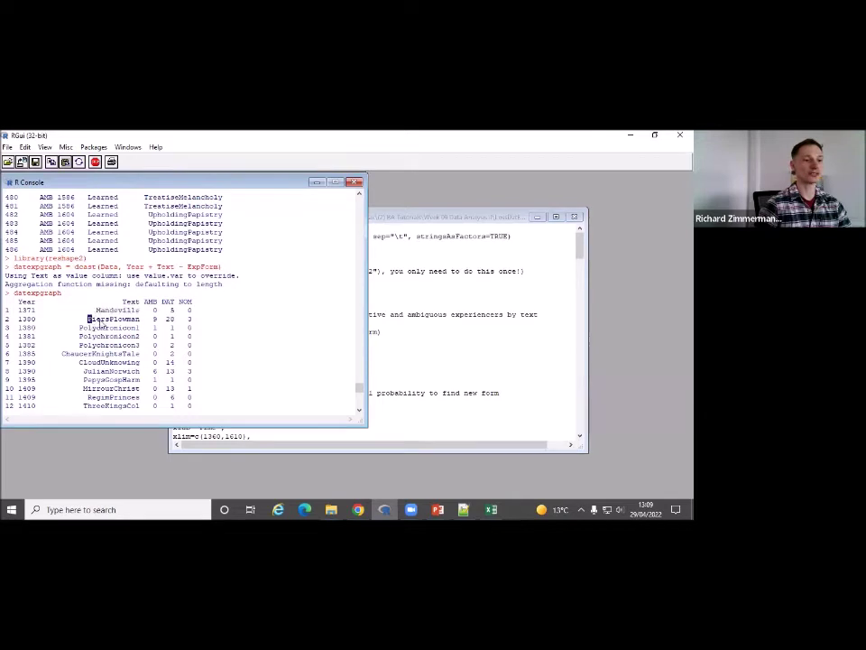
left_click(82, 332)
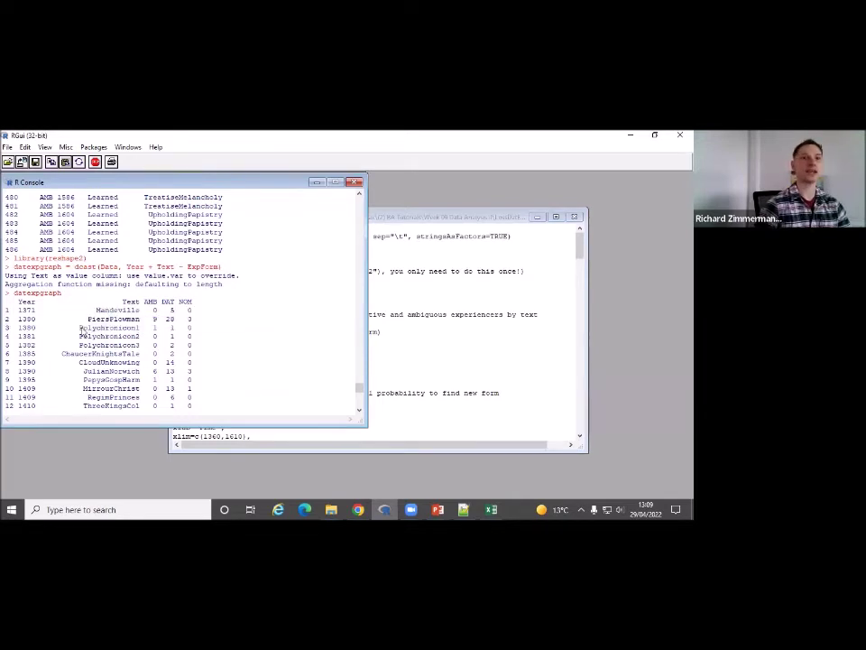
double_click(151, 302)
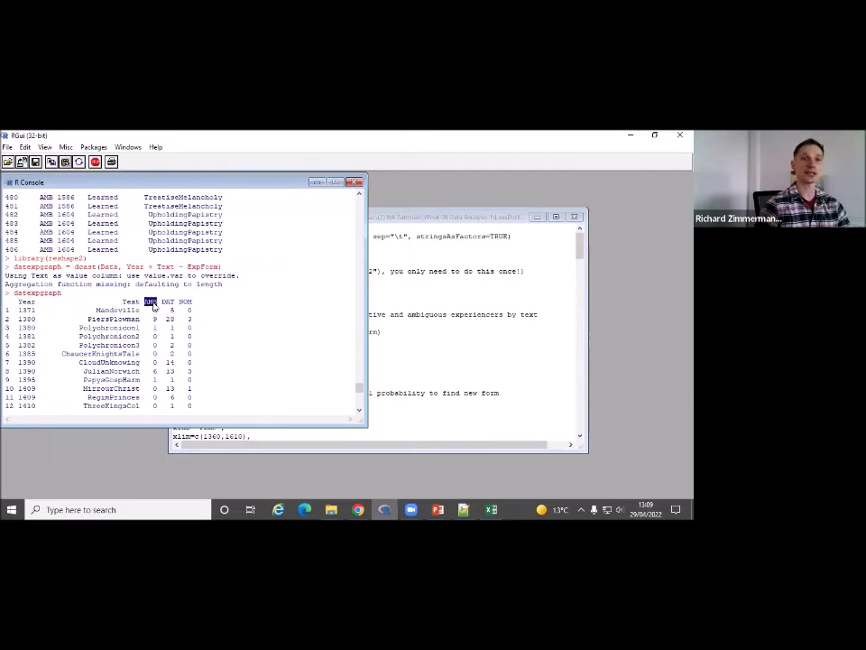
double_click(167, 302)
double_click(185, 302)
left_click(190, 310)
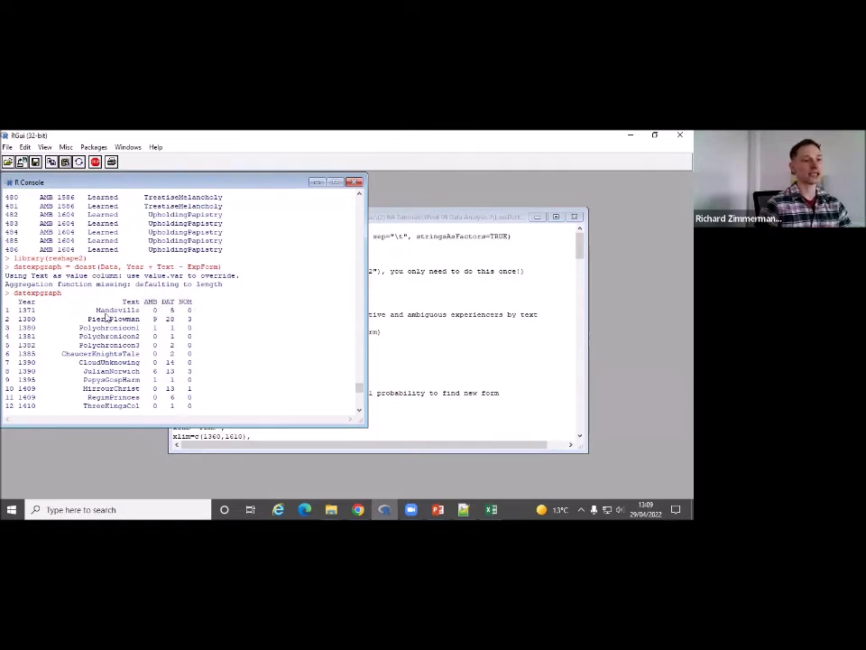
Check the AMB, DAT and NOM counts for the Mandeville and PiersPlowman rows and skim the remaining rows
double_click(173, 311)
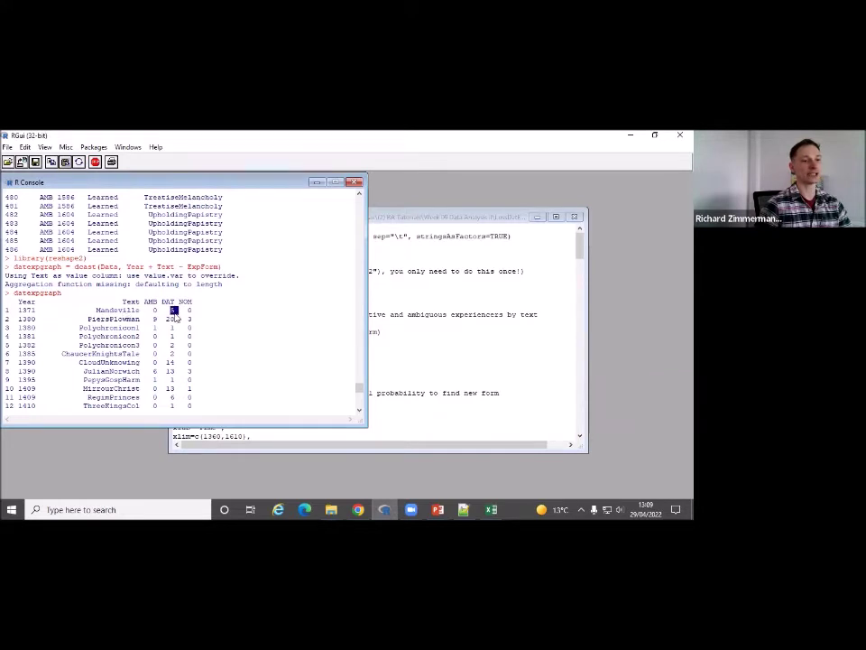
double_click(189, 310)
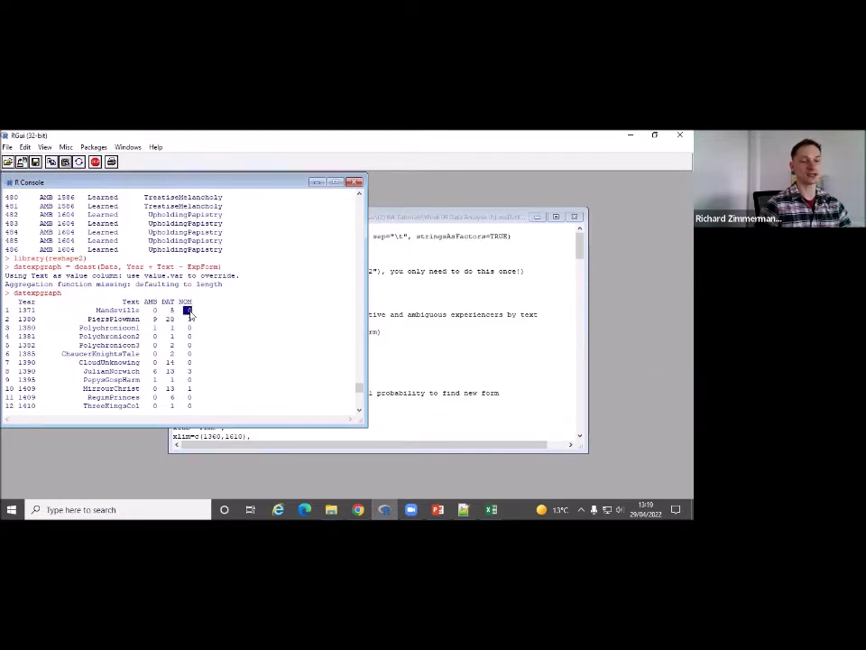
double_click(29, 319)
double_click(154, 320)
double_click(168, 319)
double_click(190, 319)
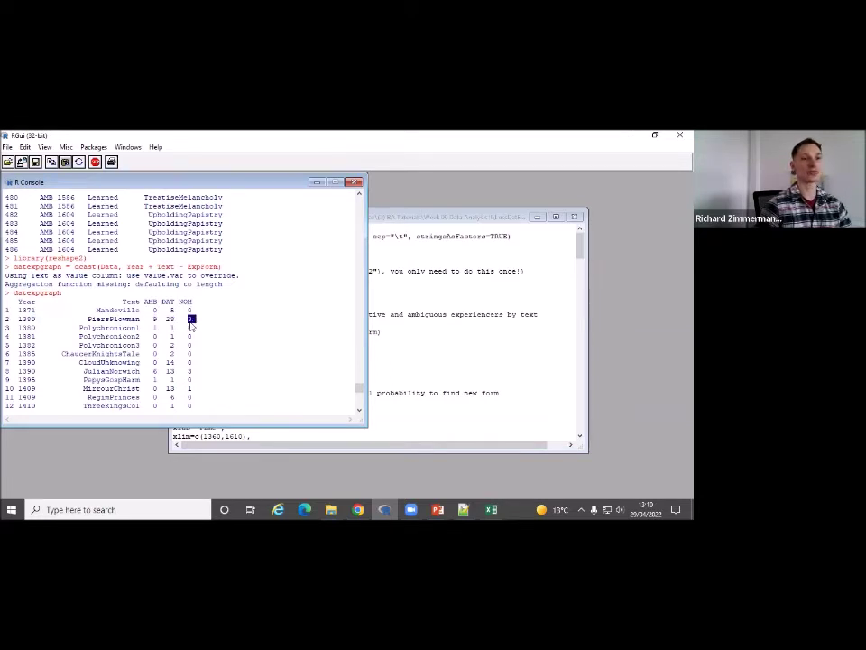
left_click(220, 346)
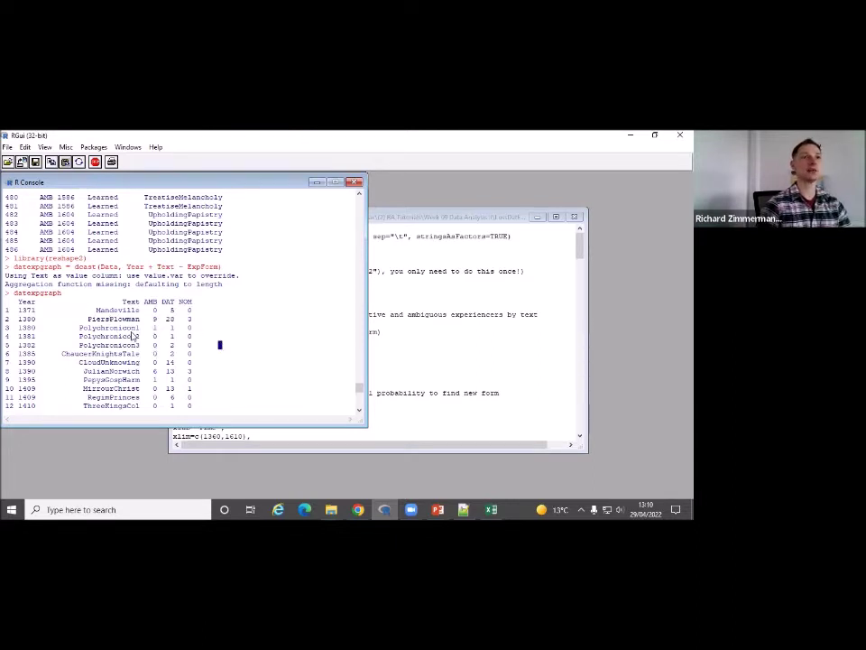
scroll(186, 338, "down", 1)
scroll(191, 338, "down", 8)
scroll(195, 338, "up", 10)
scroll(195, 340, "up", 4)
Review the script's plot call and compare its NOM/(DAT+NOM) formula with the NOM column of the datexpgraph table
left_click(418, 364)
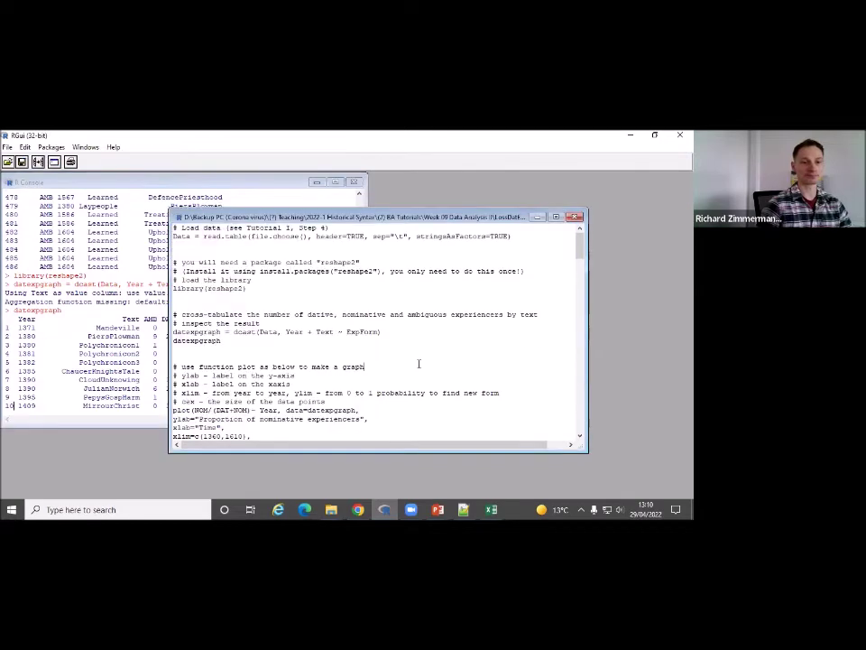
scroll(418, 363, "down", 3)
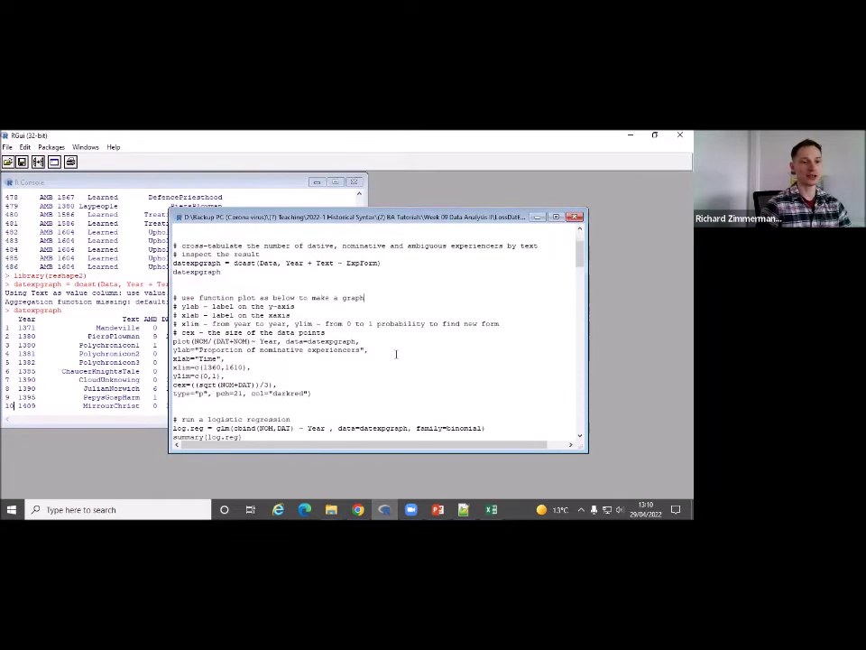
left_click_drag(324, 383, 168, 333)
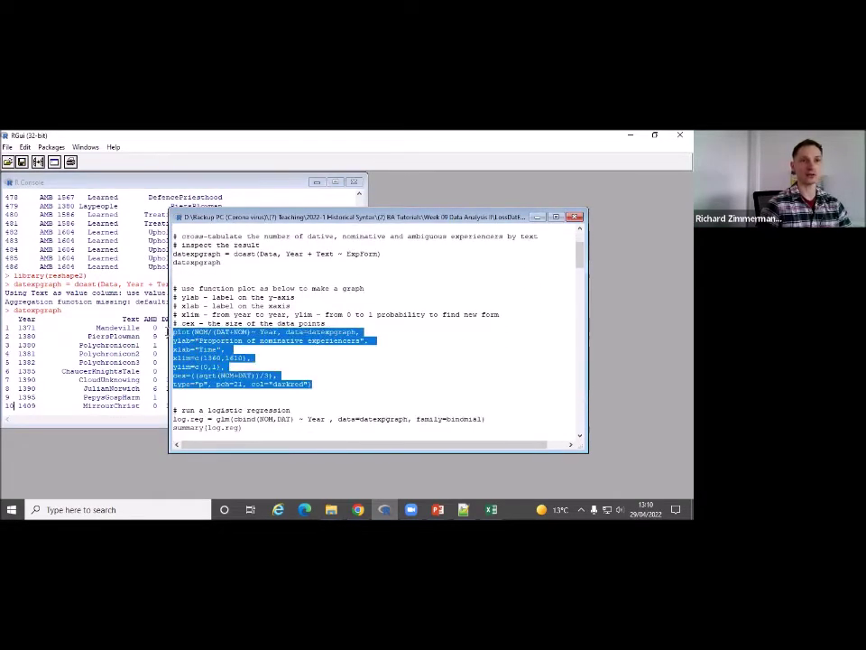
left_click(226, 365)
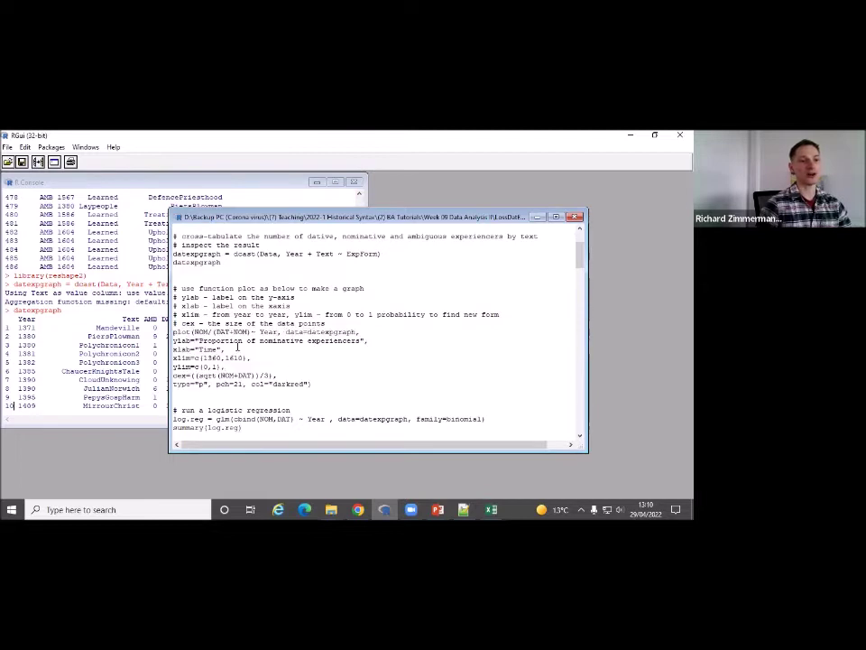
double_click(200, 332)
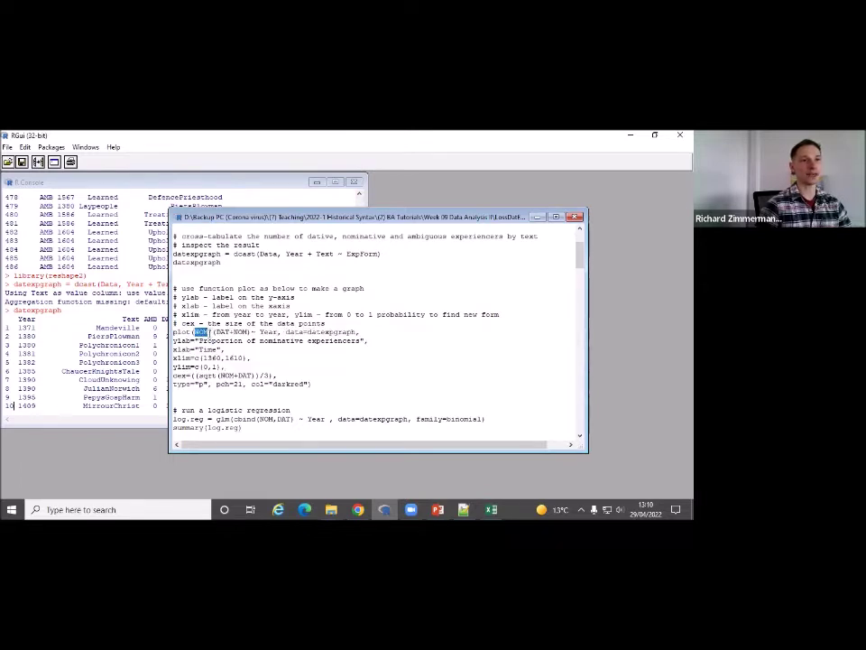
left_click(136, 361)
double_click(185, 318)
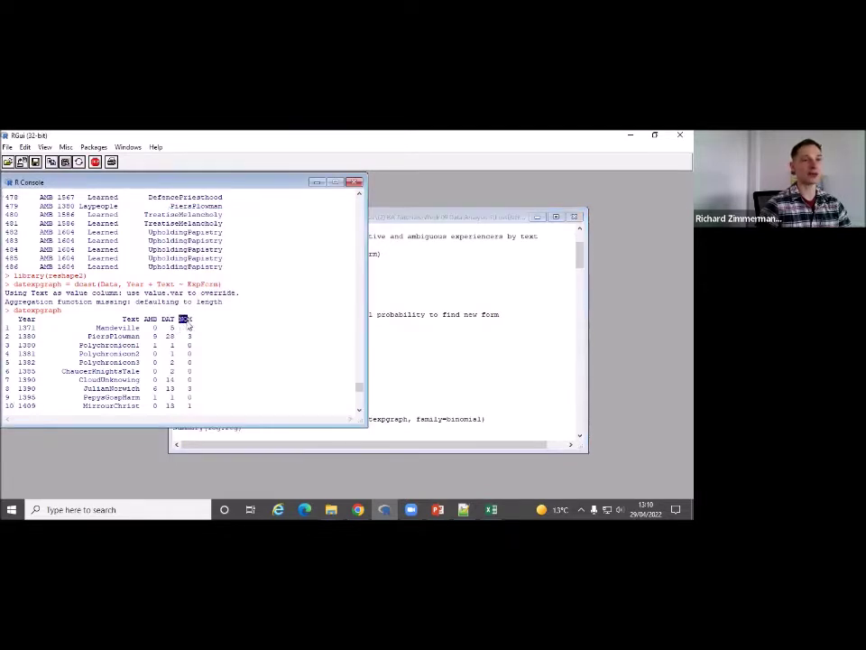
double_click(188, 327)
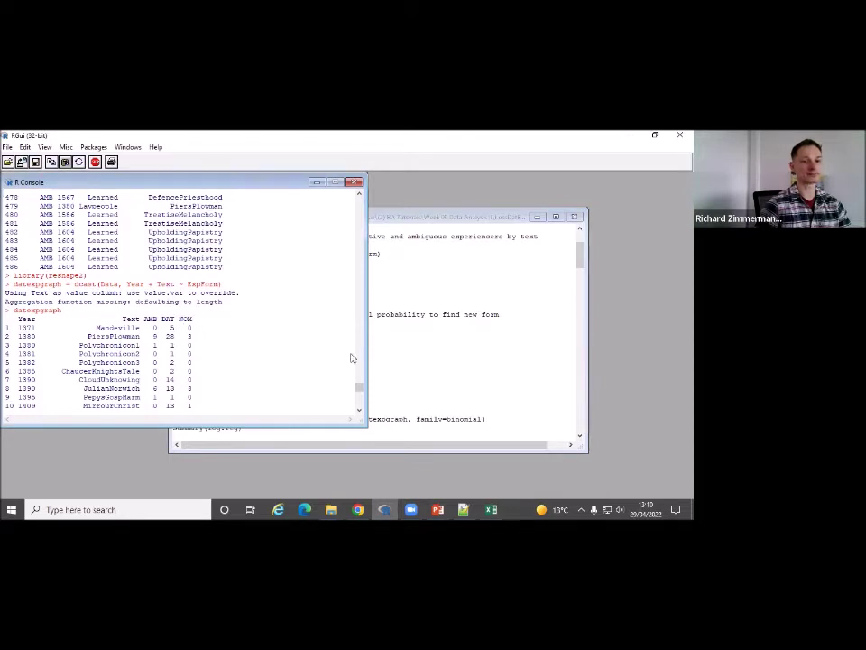
left_click(398, 357)
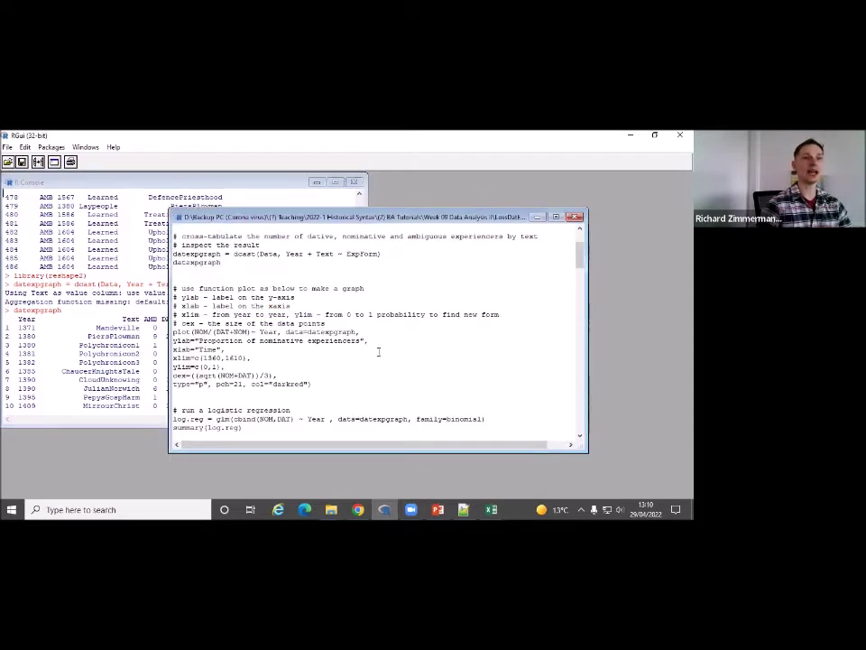
left_click_drag(216, 332, 247, 332)
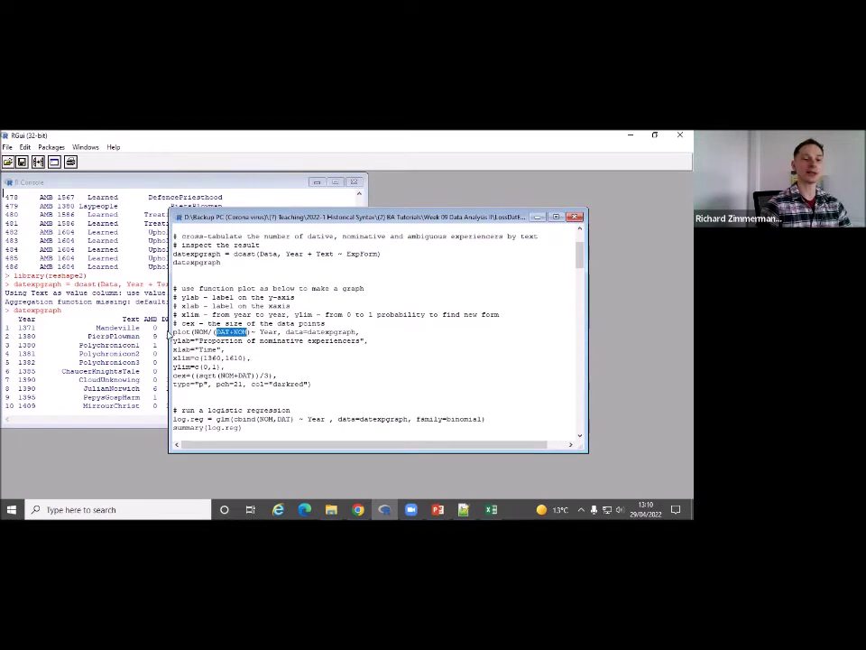
Inspect the DAT and NOM counts that make up the denominator for Mandeville and PiersPlowman in the console table
left_click(107, 330)
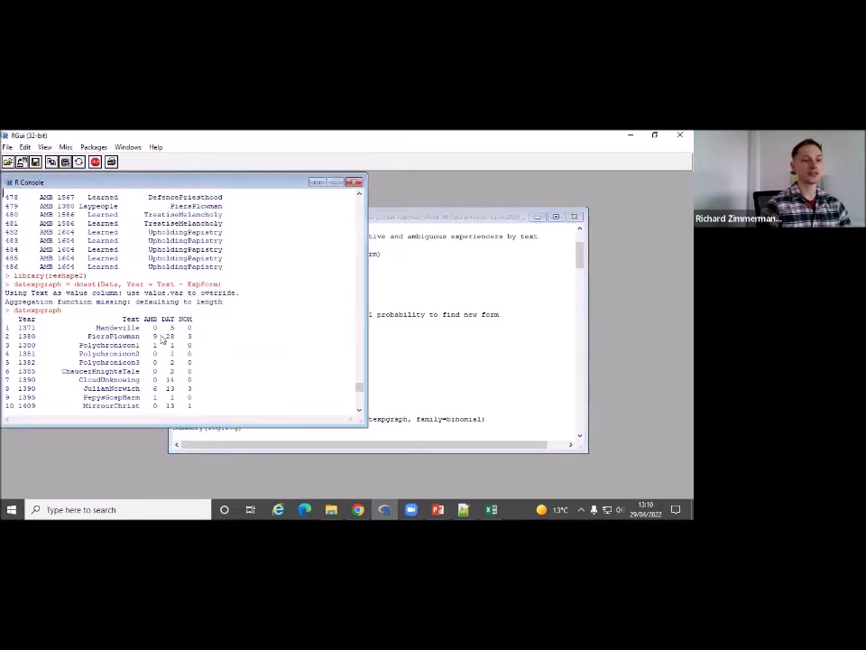
left_click_drag(167, 332, 189, 335)
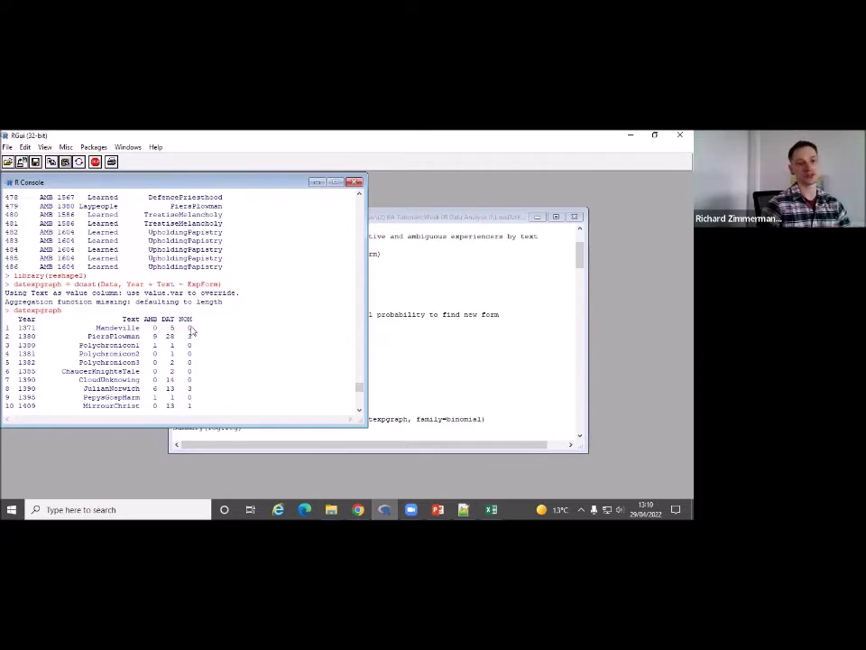
left_click_drag(190, 333, 6, 332)
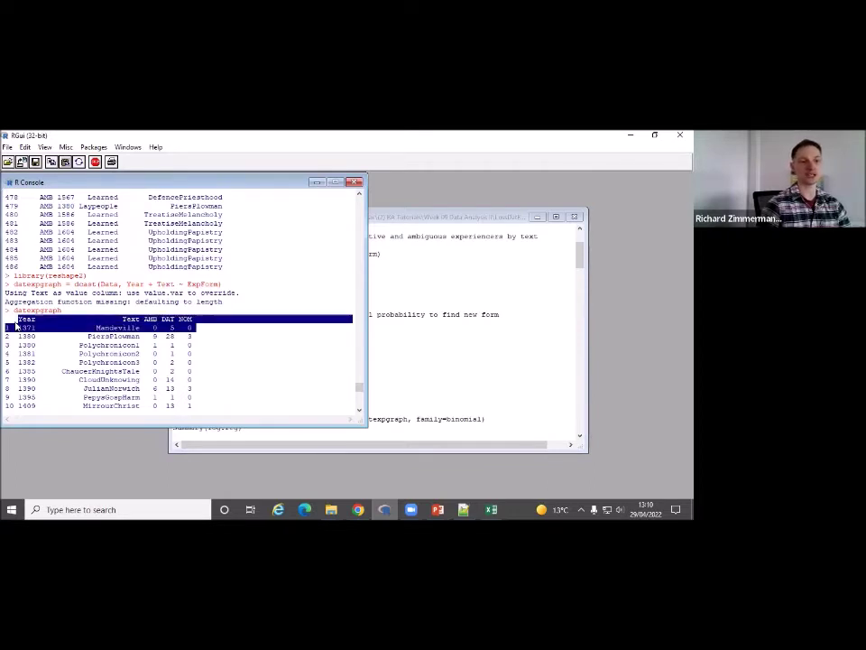
left_click(191, 339)
left_click_drag(191, 337, 23, 336)
left_click(171, 336)
left_click_drag(166, 337, 193, 339)
left_click(193, 340)
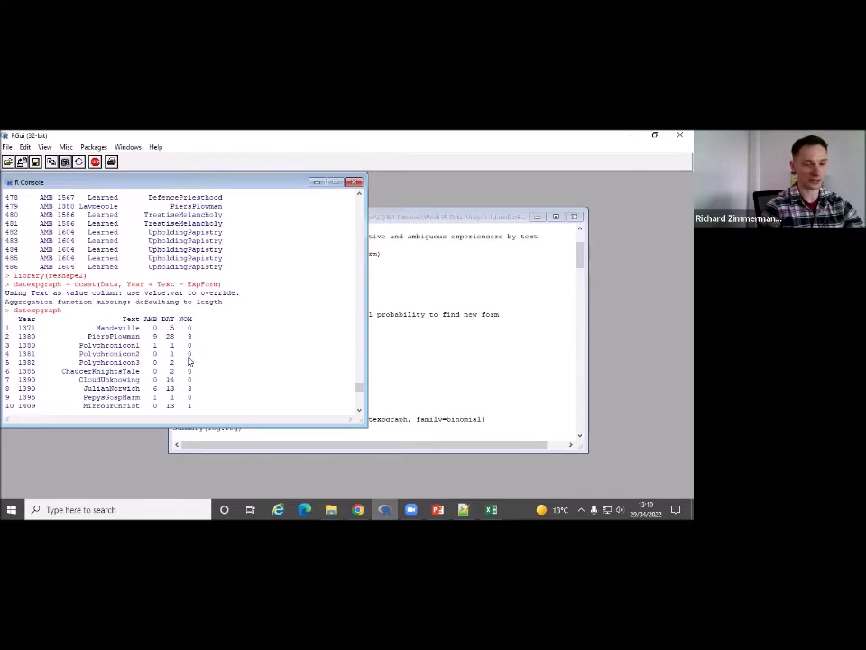
Calculate the PiersPlowman proportion of nominative experiencers in the console as 3/31 and highlight the result
type("3/31")
key("Return")
left_click_drag(20, 397, 64, 398)
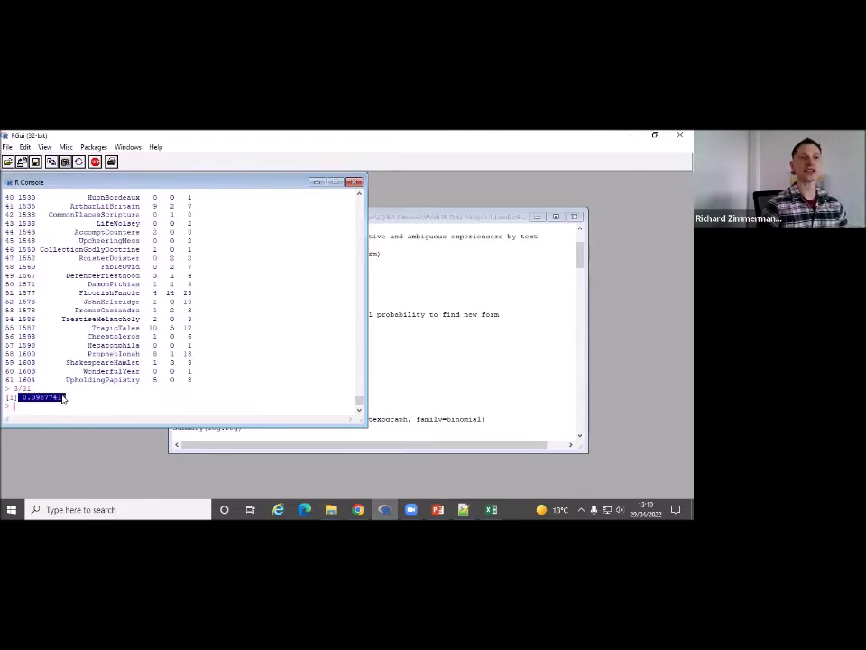
Compare the NOM/(DAT+NOM) ~ Year formula in the script's plot call with the Year column of the datexpgraph table
scroll(162, 334, "up", 10)
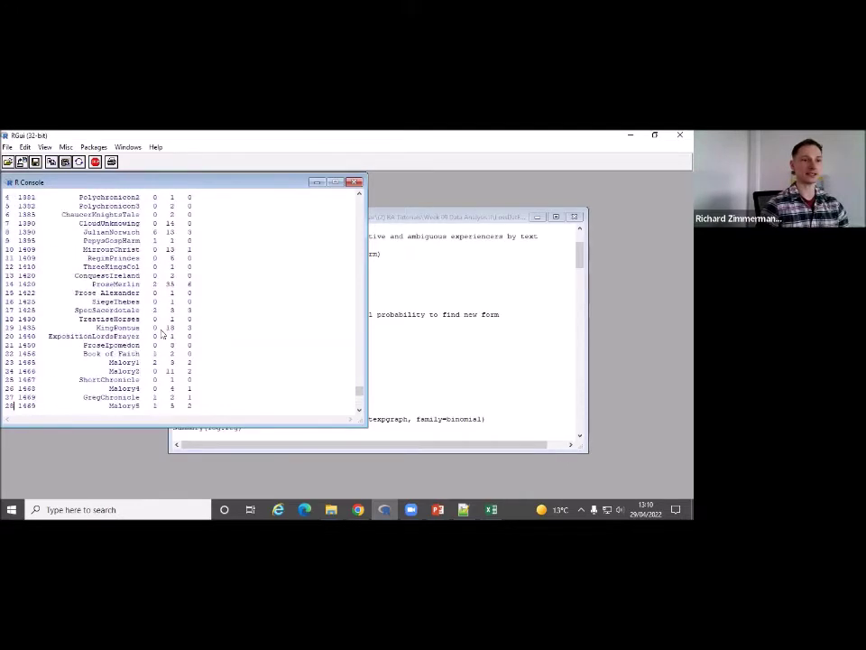
scroll(163, 334, "up", 6)
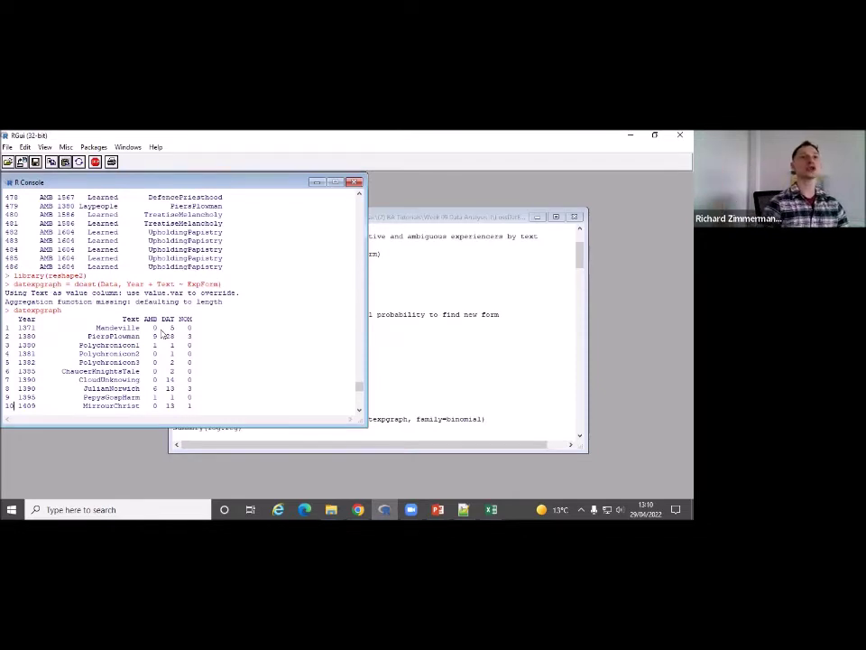
left_click(415, 361)
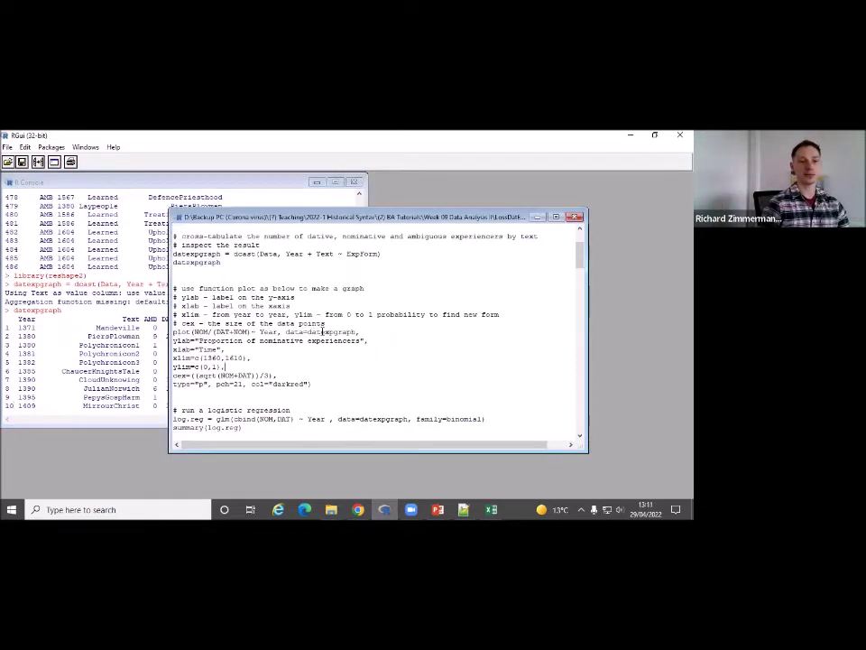
double_click(198, 331)
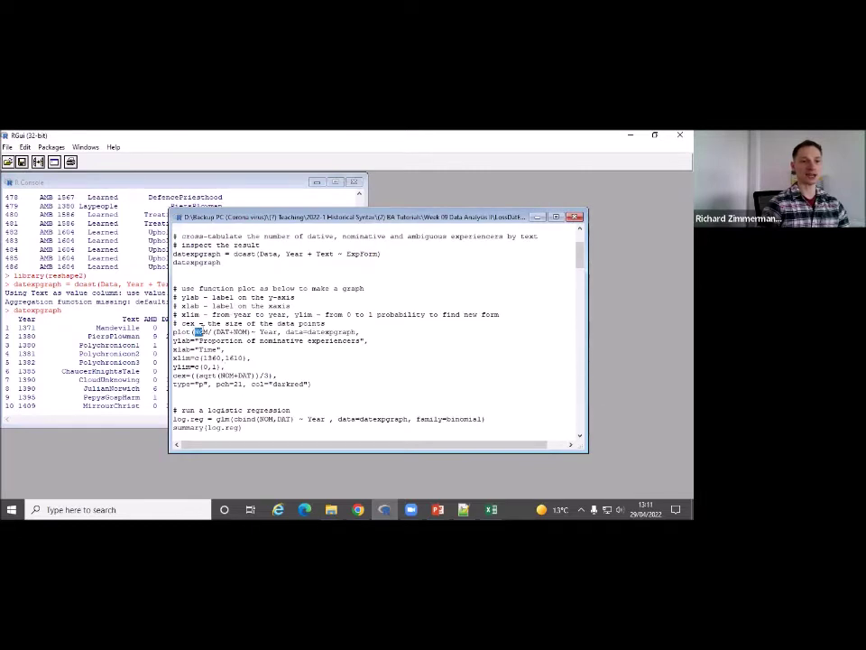
left_click_drag(197, 331, 252, 340)
left_click(253, 340)
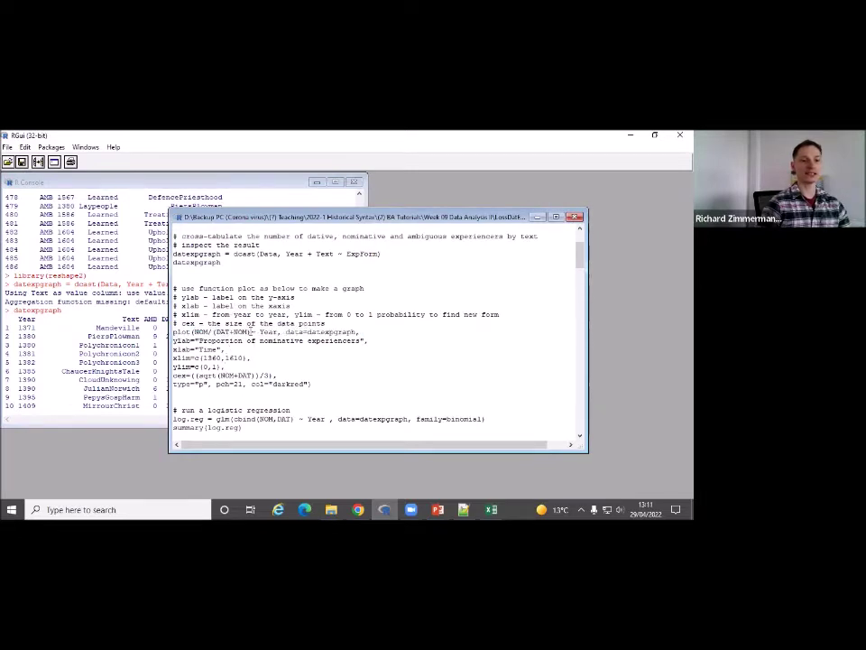
double_click(269, 332)
left_click(63, 327)
mouse_move(15, 328)
left_mouse_down()
mouse_move(38, 332)
mouse_move(21, 345)
left_mouse_up()
Extend the plot's y-axis label to Proportion of nominative experiencers ("like") and check the x-axis label argument
left_click(409, 346)
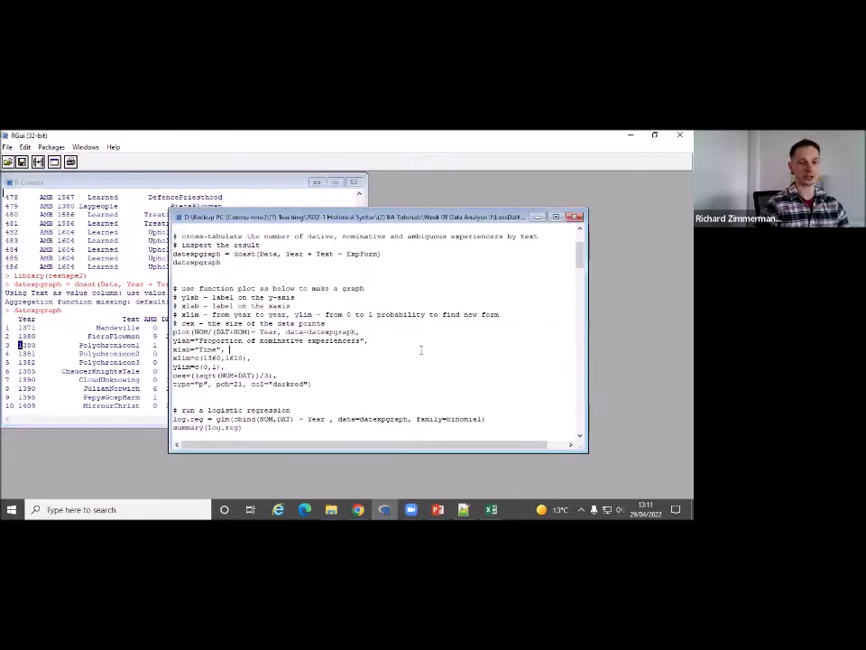
left_click_drag(205, 340, 369, 341)
left_click_drag(179, 349, 219, 350)
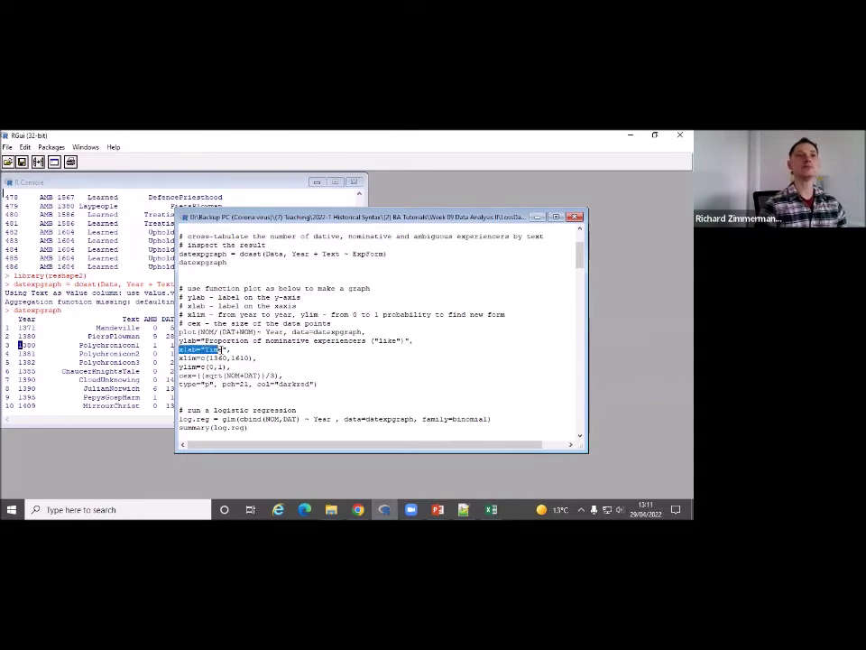
Set the plot's x-axis limits to xlim=c(1365,1610) in the script
left_click_drag(219, 349, 245, 358)
double_click(221, 358)
double_click(196, 314)
left_click(257, 357)
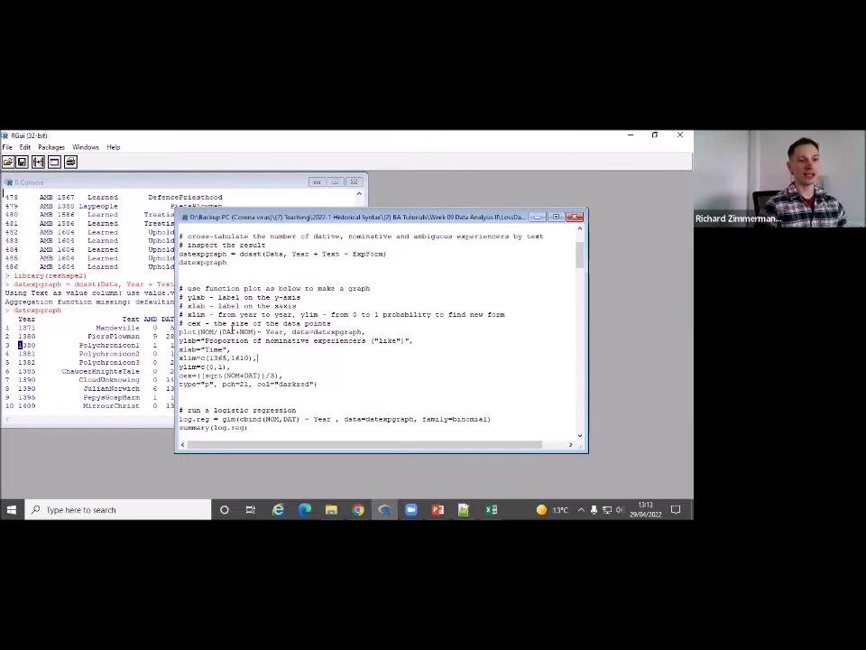
Review the plot call's point-size and symbol arguments, and set the point colour to "red"
double_click(193, 323)
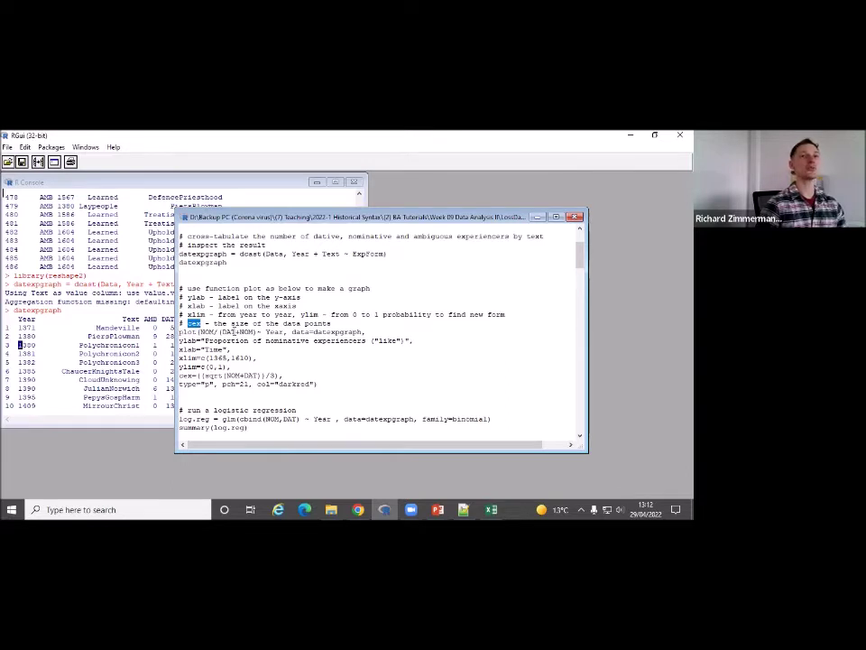
left_click(261, 340)
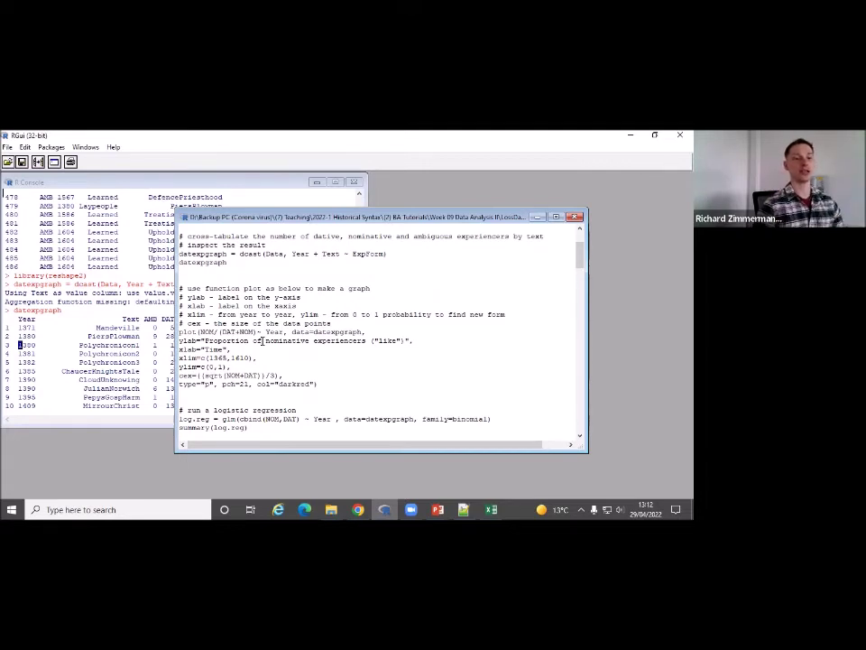
double_click(293, 383)
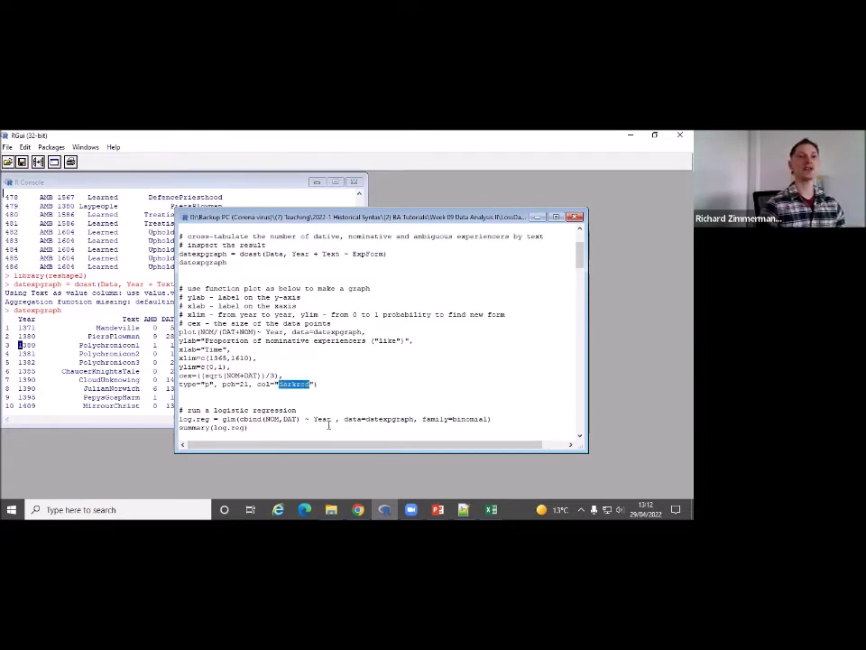
double_click(242, 385)
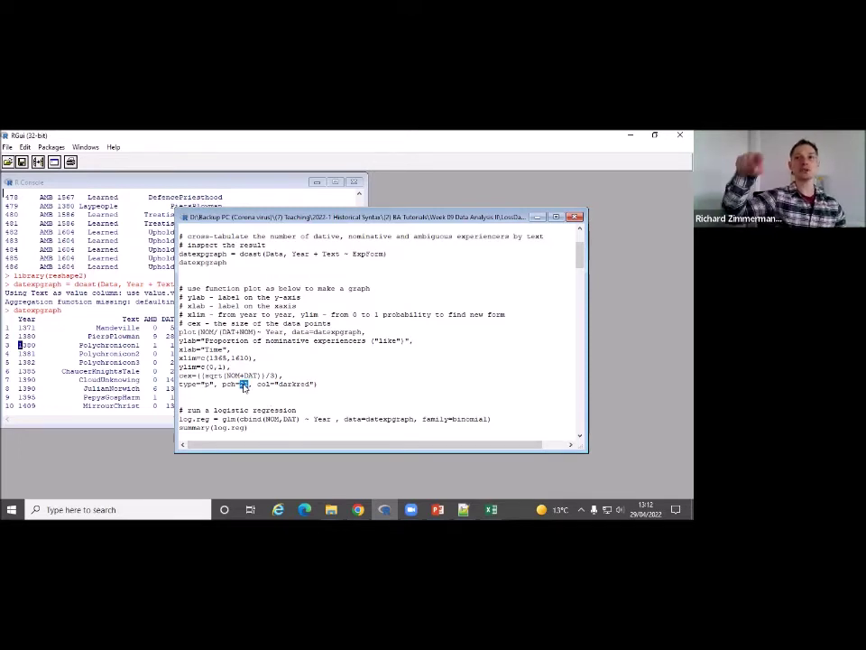
double_click(293, 384)
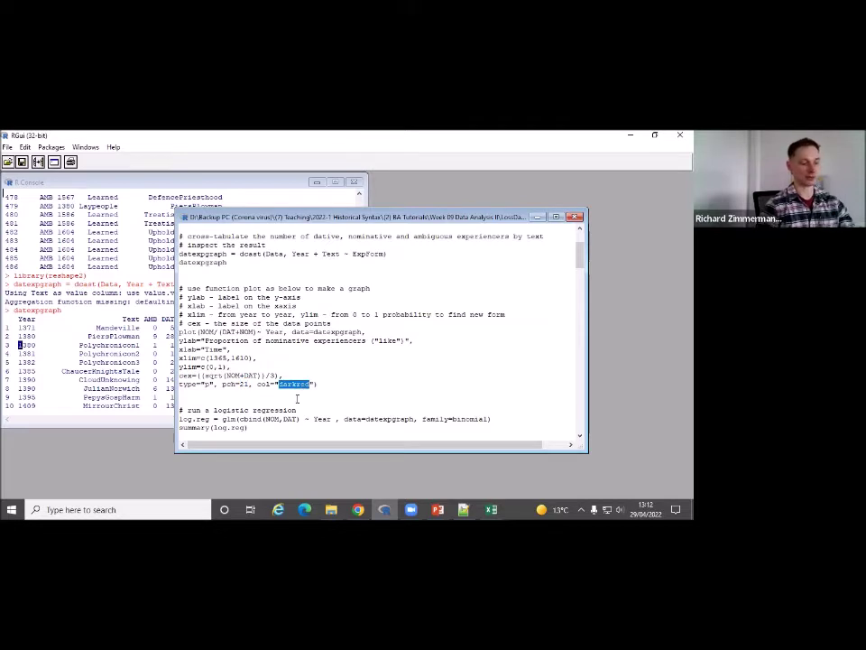
type("red")
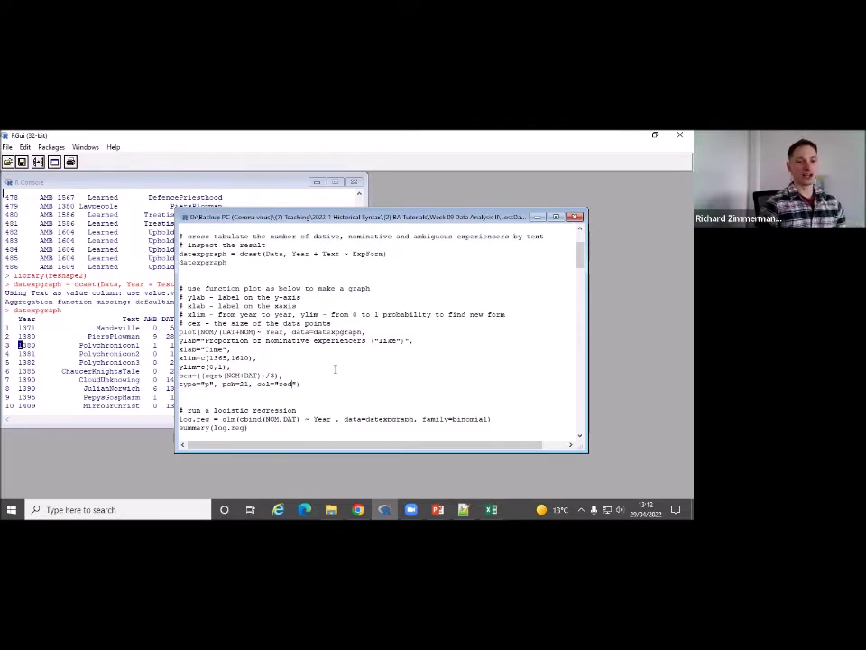
Run the plot call with the y-axis label ending in (like), without inner quotes, and widen and reposition the graph window
left_click_drag(311, 386, 180, 332)
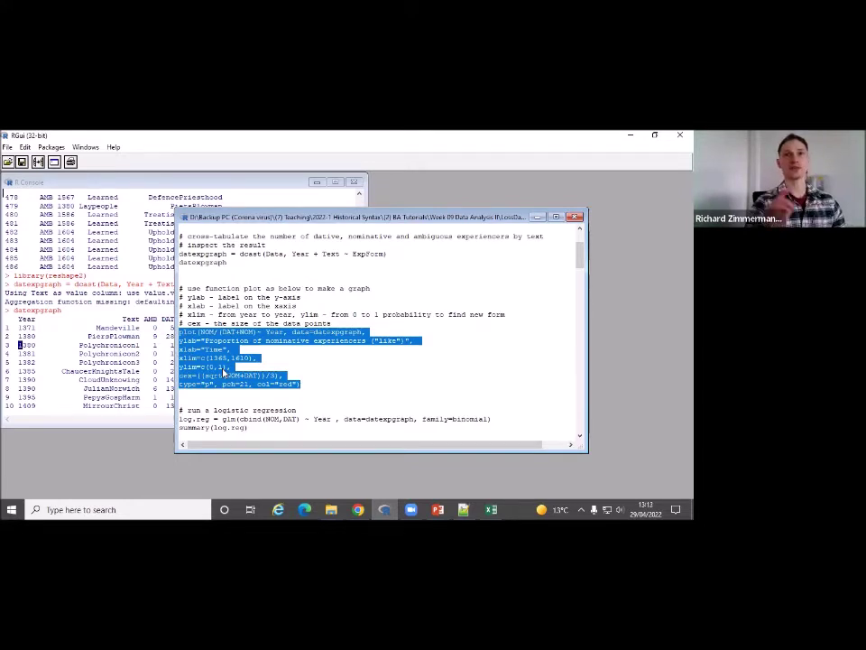
key("ctrl+r")
right_click(216, 350)
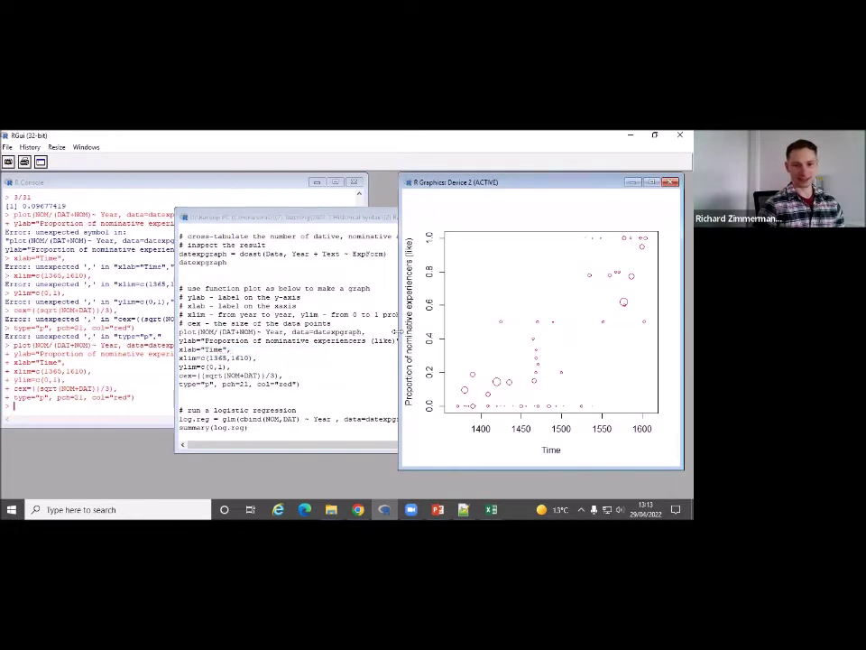
left_click_drag(397, 331, 308, 331)
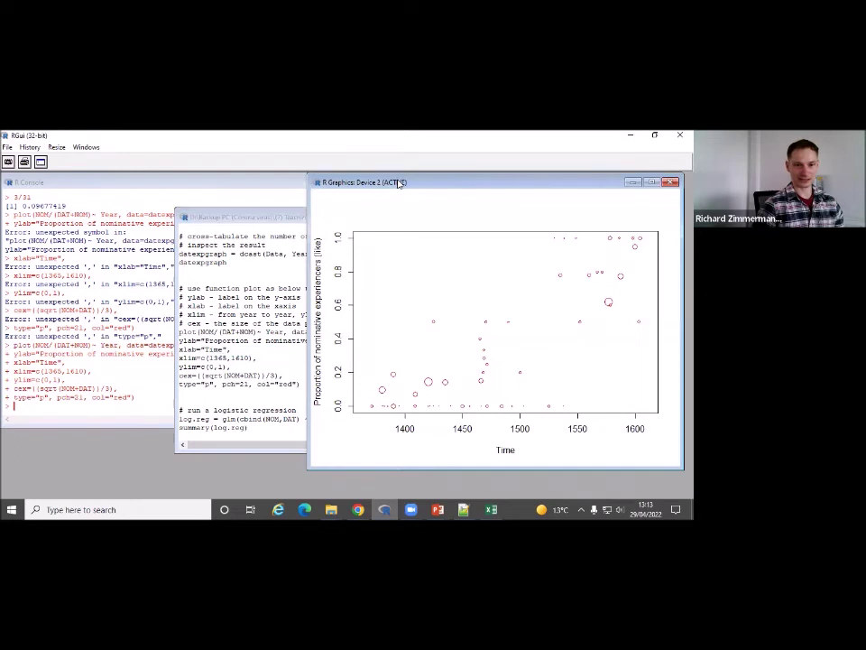
left_click_drag(397, 182, 253, 190)
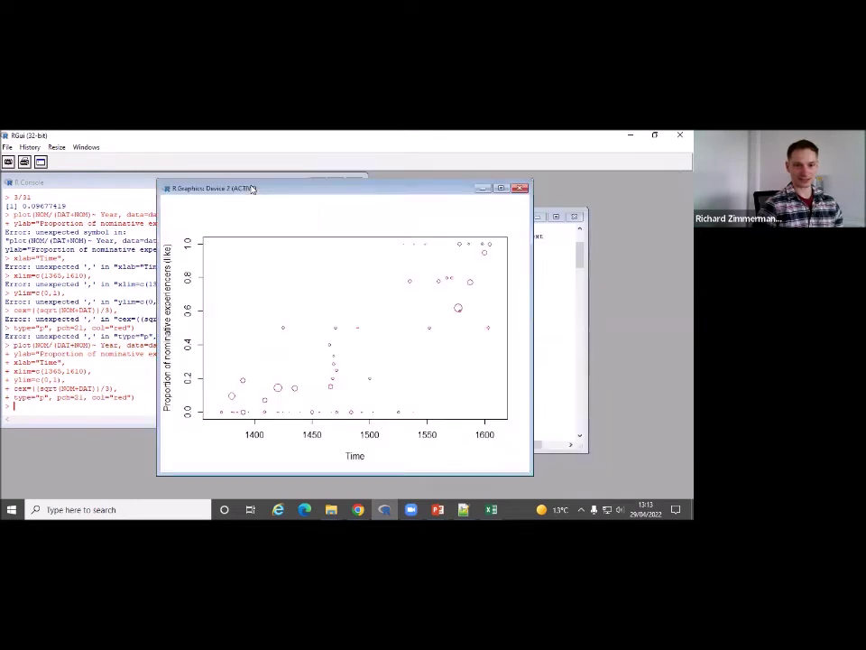
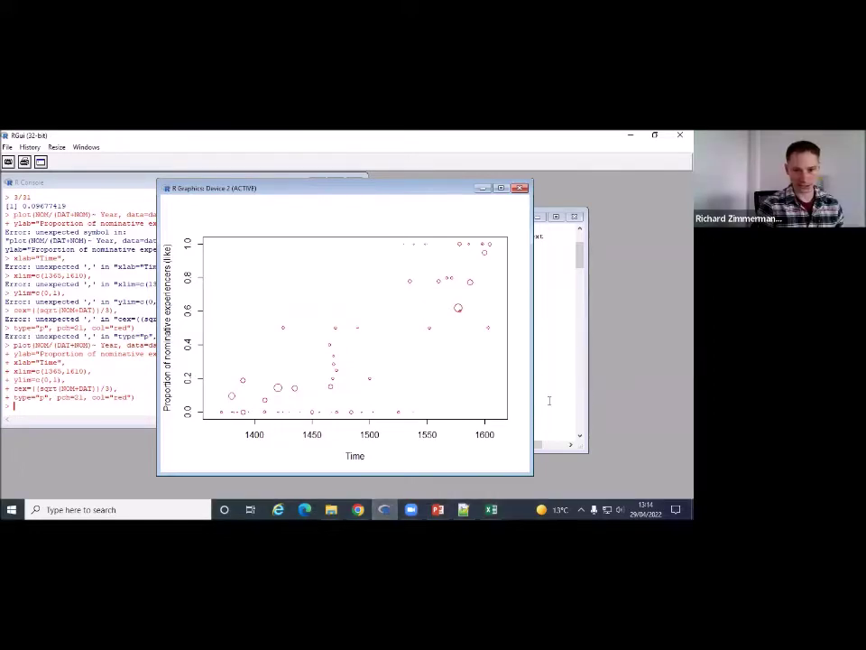
Run the legend code with size classes of 5, 10 and 120 tokens, and bring the graph to the front
key("ctrl+Tab")
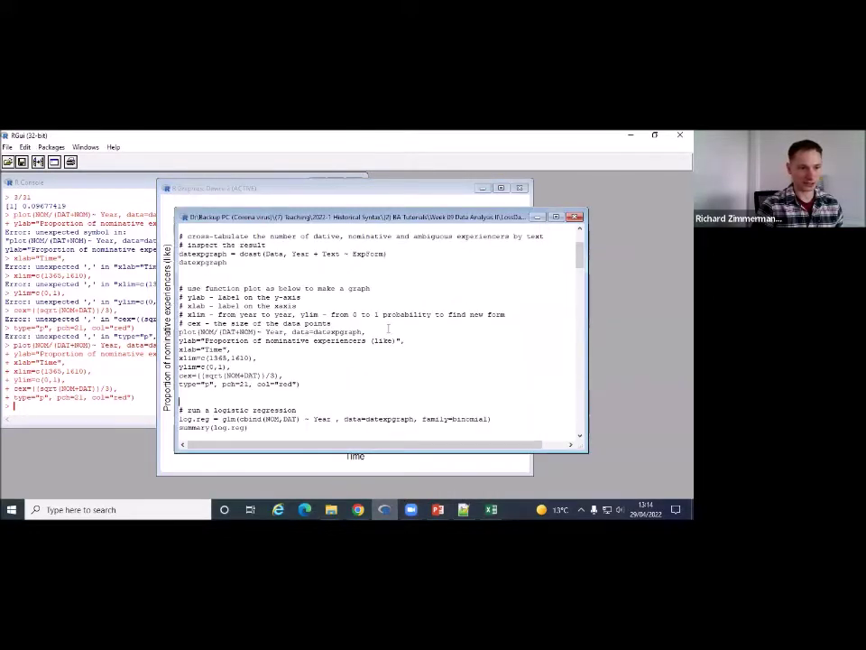
scroll(389, 328, "down", 6)
scroll(389, 328, "down", 1)
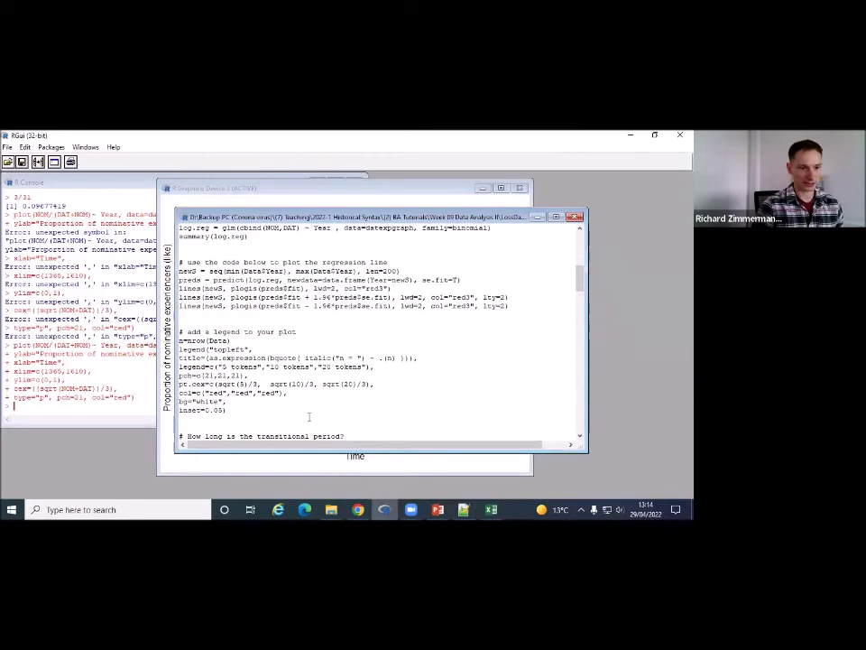
left_click_drag(228, 410, 180, 348)
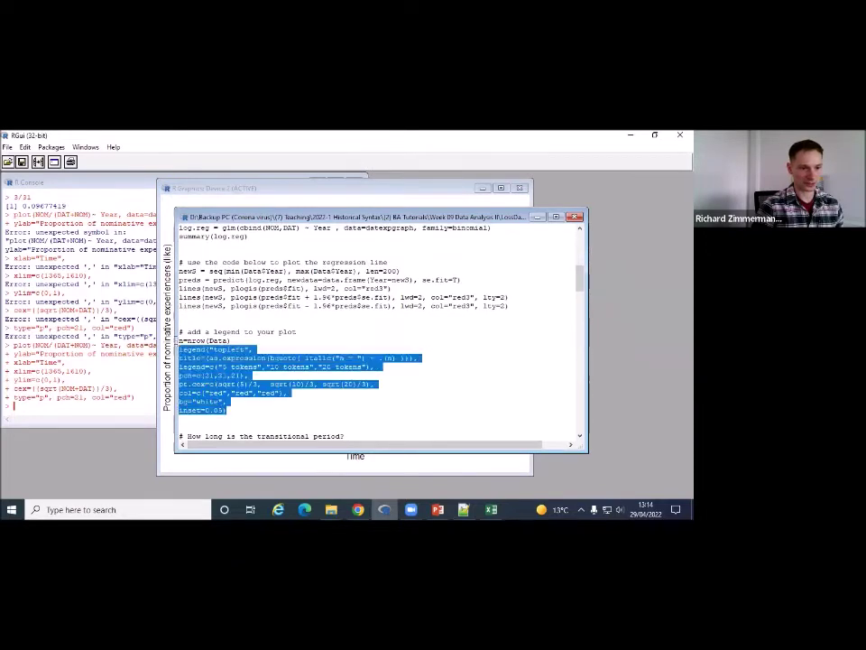
right_click(204, 360)
left_click(236, 366)
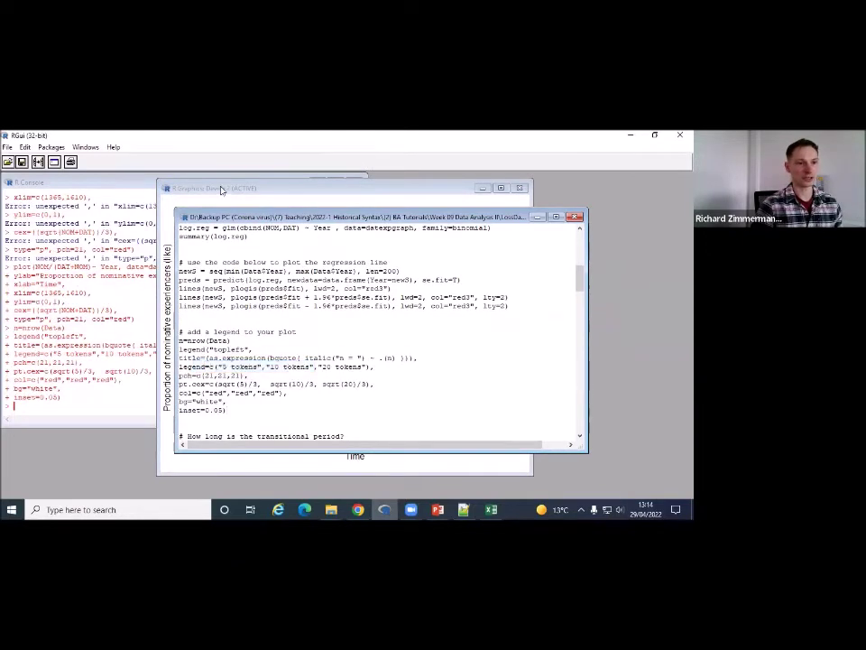
left_click(222, 188)
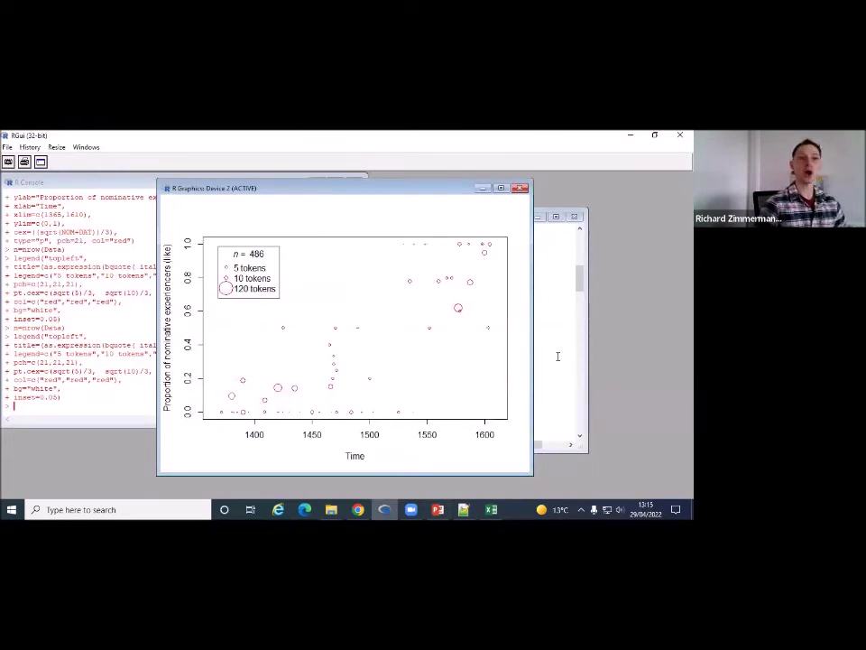
Run the script line fitting the binomial logistic regression log.reg on datexpgraph, and highlight its cbind(NOM,DAT) ~ Year formula
left_click(558, 356)
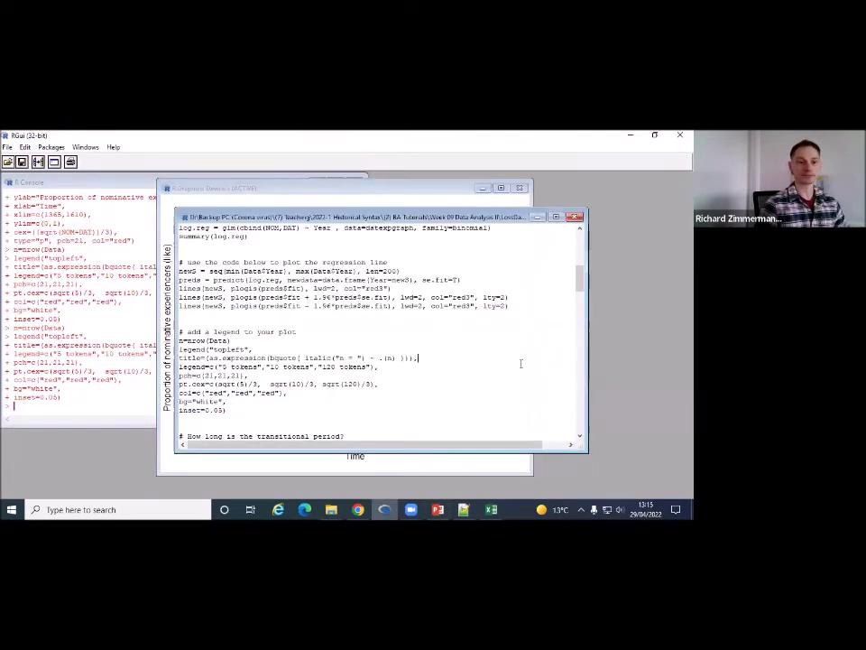
scroll(353, 383, "up", 3)
scroll(353, 383, "up", 1)
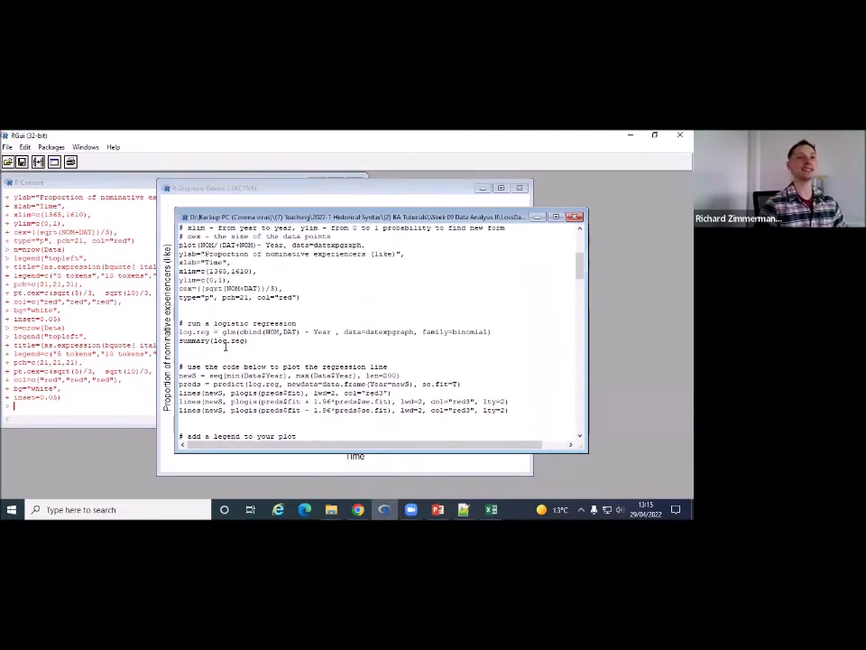
left_click_drag(498, 331, 132, 330)
right_click(233, 333)
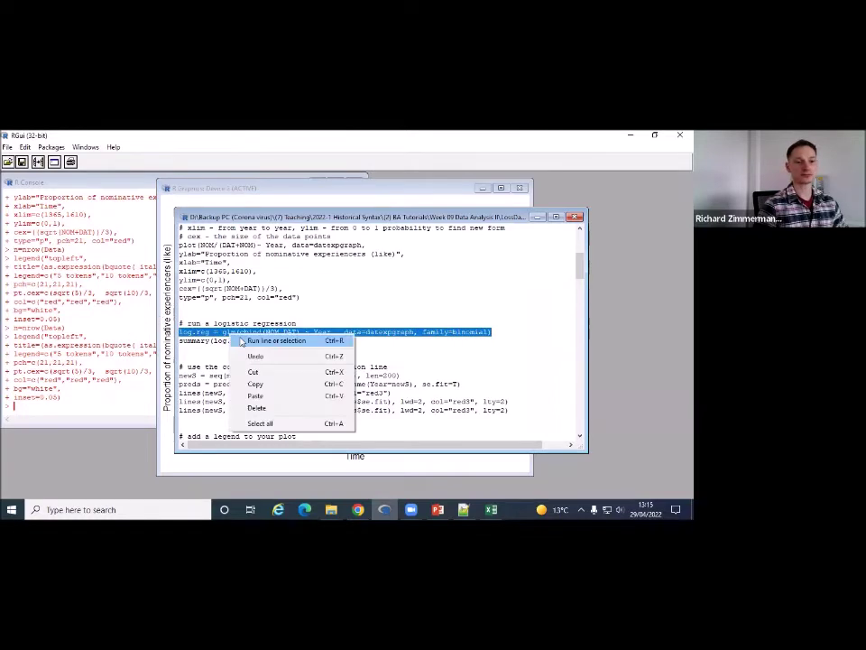
left_click(239, 341)
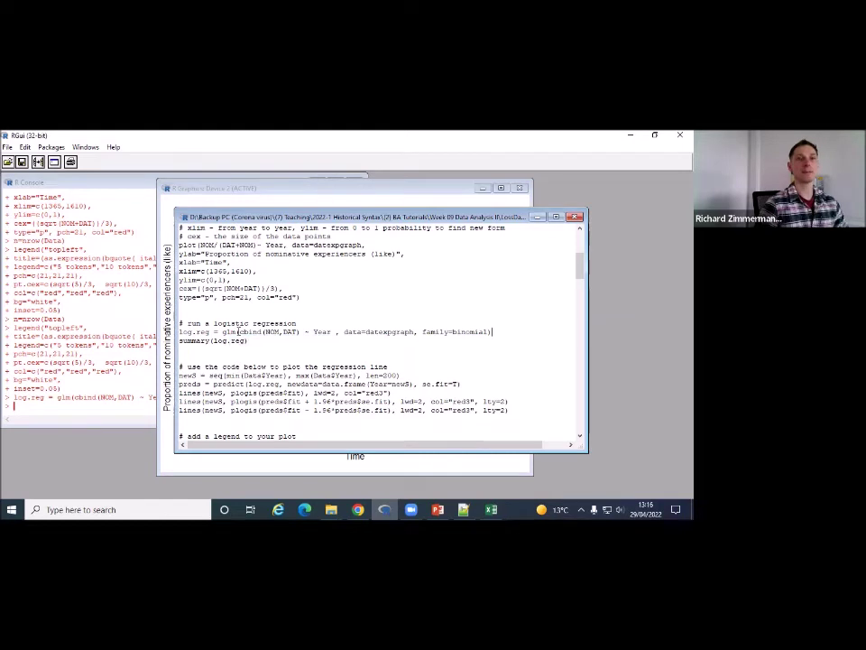
left_click_drag(240, 331, 332, 332)
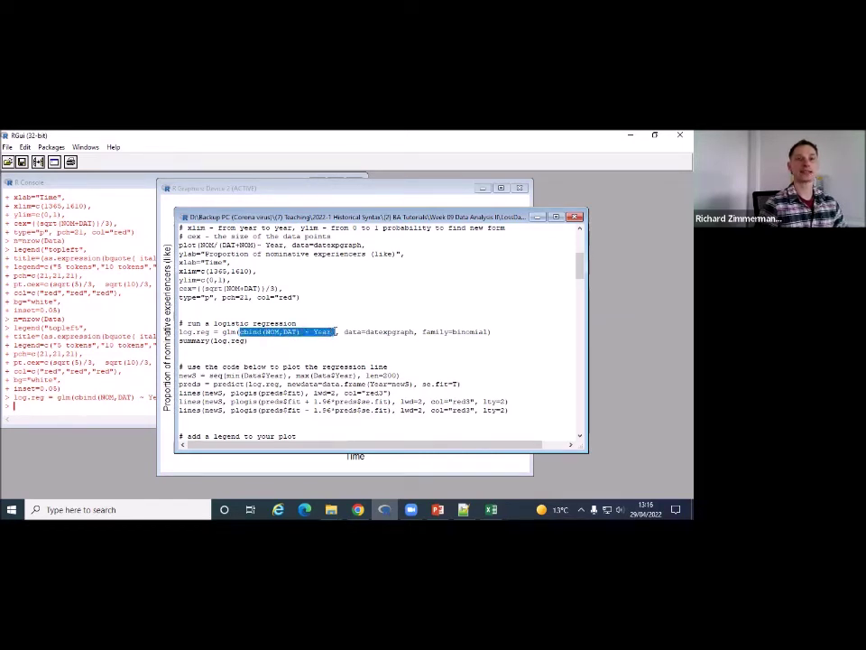
Run summary(log.reg) and inspect the Intercept and Year estimates in the console
left_click_drag(248, 340, 179, 340)
right_click(178, 341)
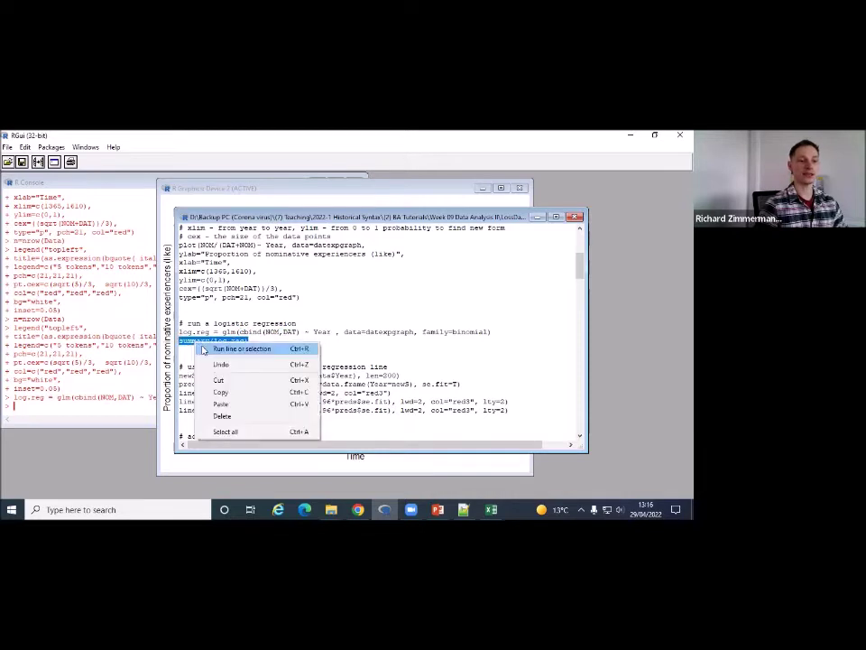
left_click(222, 349)
left_click(148, 402)
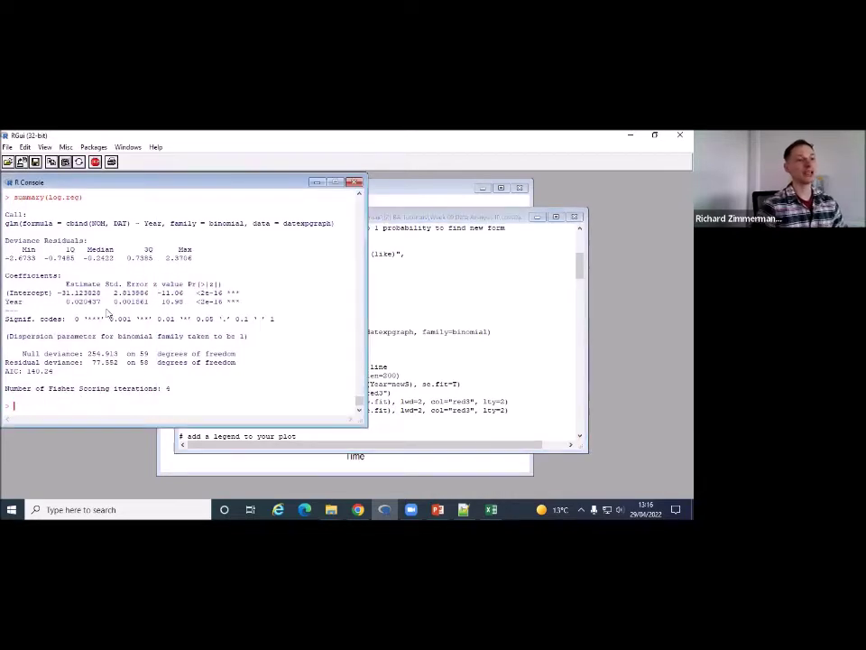
left_click_drag(57, 294, 101, 294)
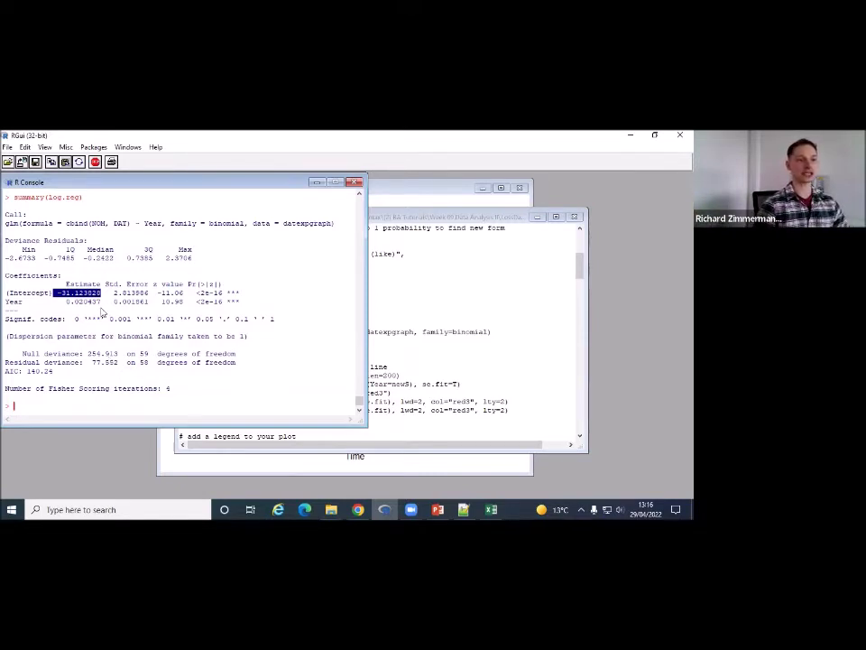
left_click_drag(66, 302, 101, 304)
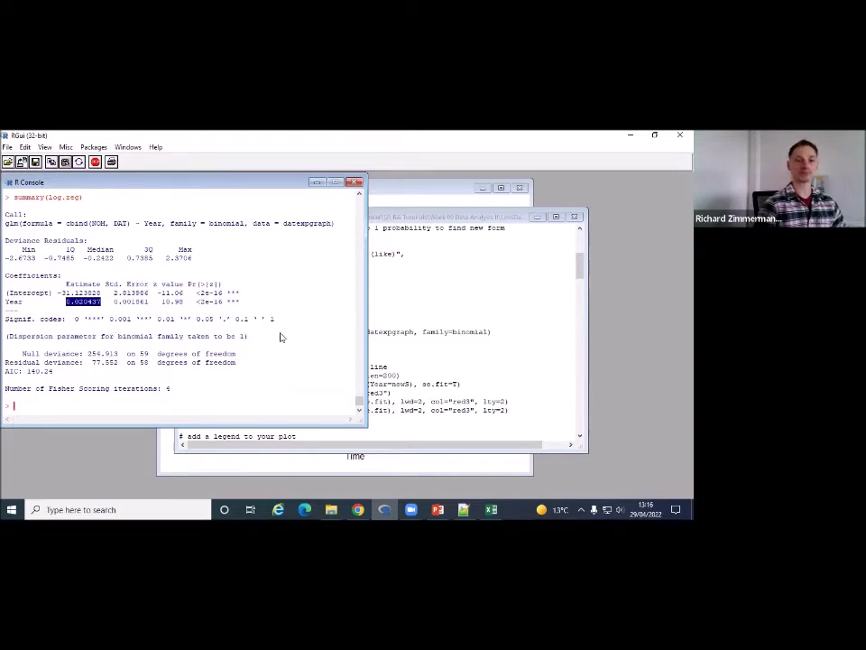
Run the script lines that compute newS and preds and draw the red3 regression line with its dashed confidence lines
left_click(379, 334)
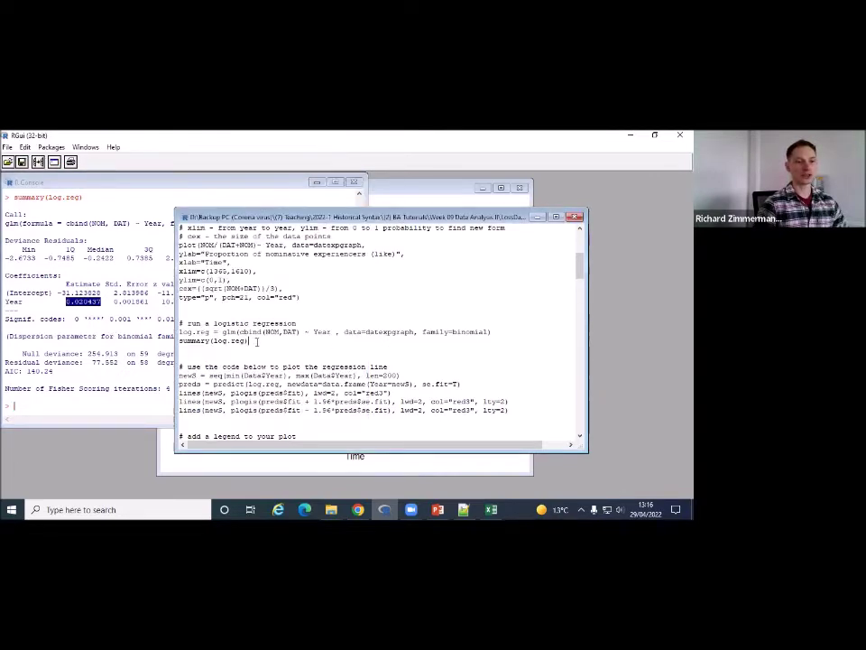
scroll(247, 344, "down", 2)
left_click_drag(511, 355, 175, 323)
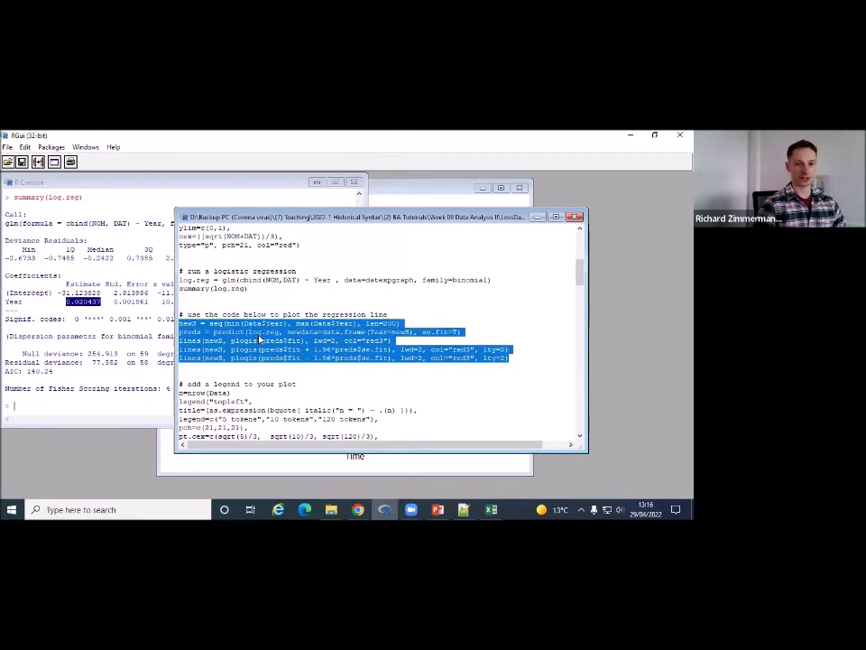
left_click(463, 357)
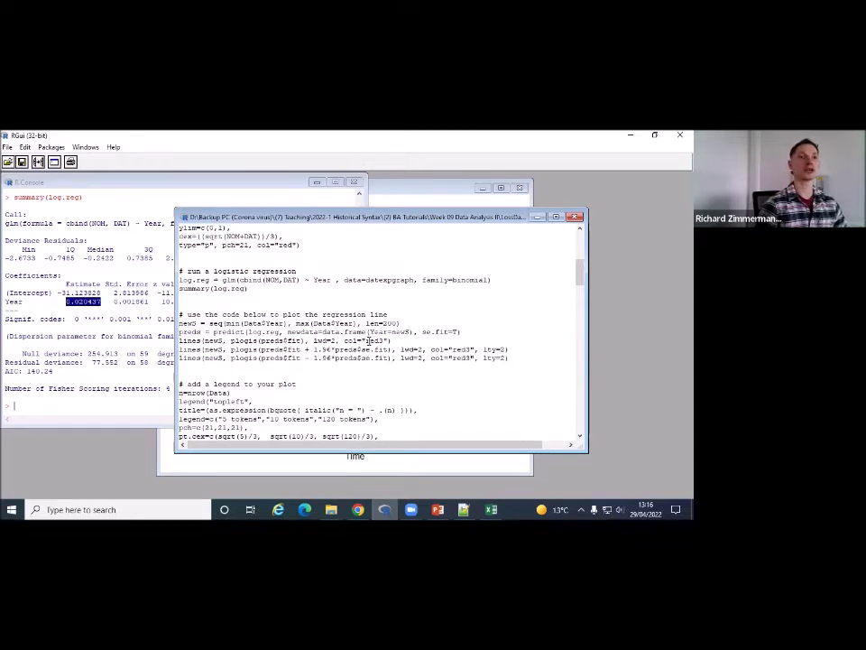
left_click_drag(547, 359, 177, 322)
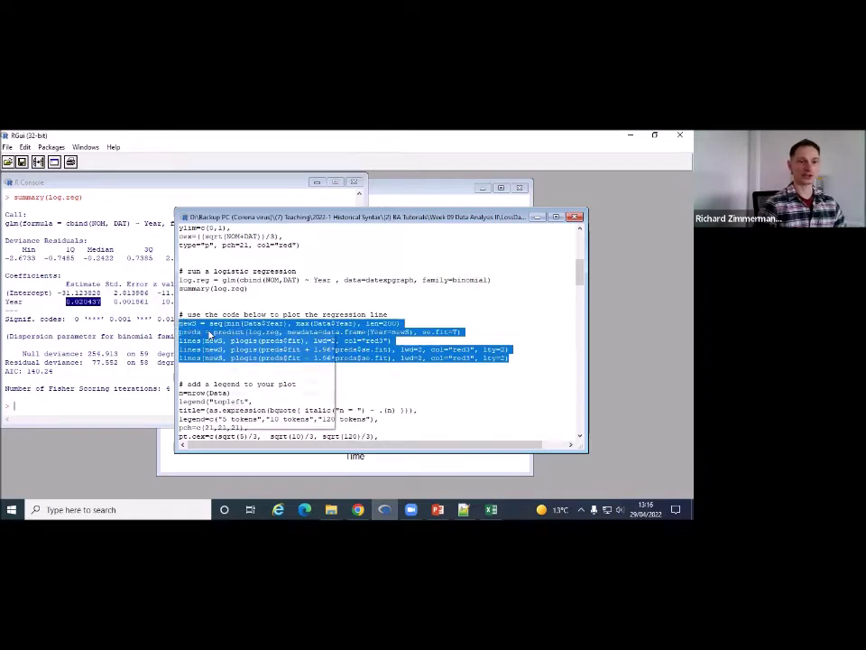
right_click(224, 334)
left_click(225, 339)
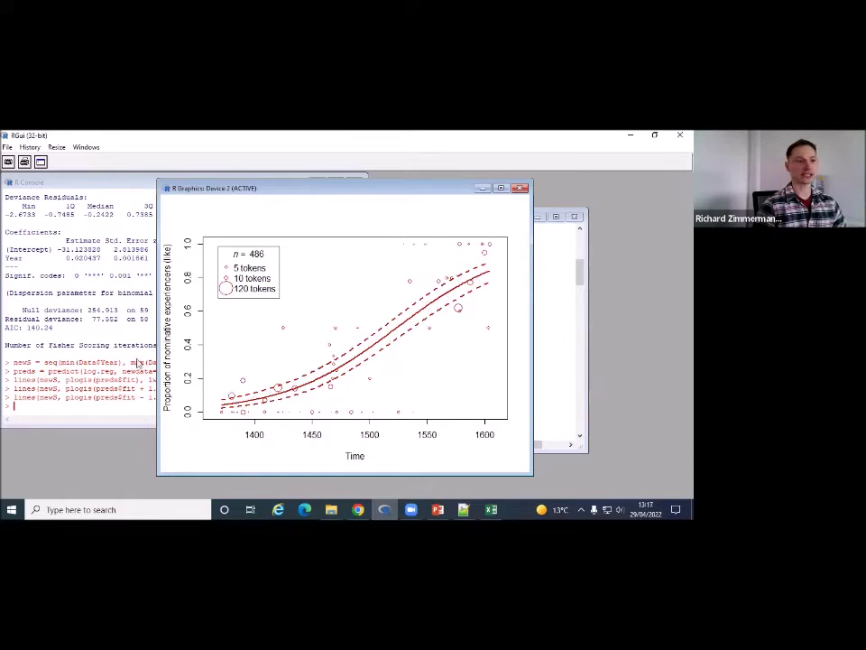
Compare the Year estimate in the console with the plotted curve, and switch to PowerPoint to view the Figure 1 slide
left_click(66, 262)
left_click_drag(63, 258, 100, 258)
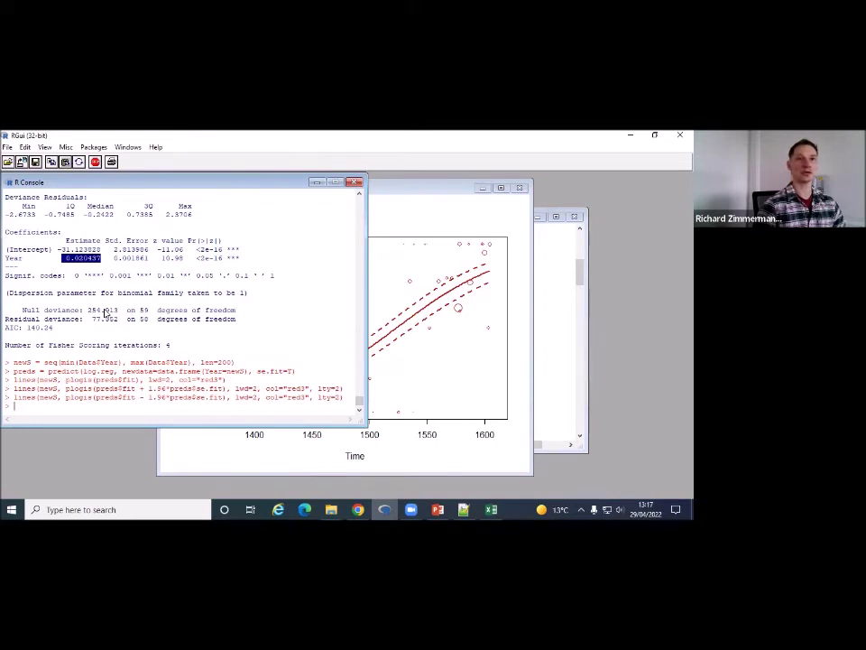
left_click(380, 372)
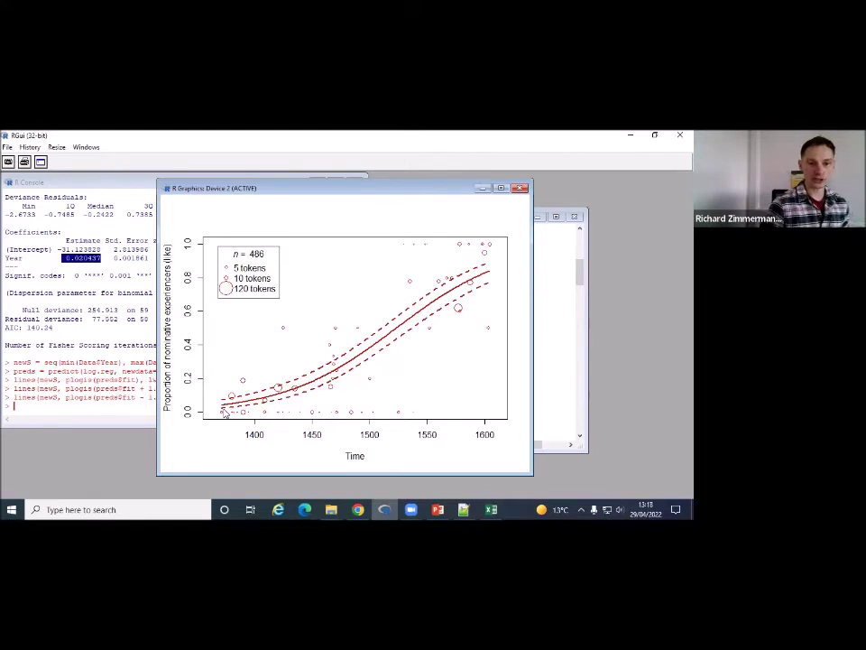
key("alt+Tab")
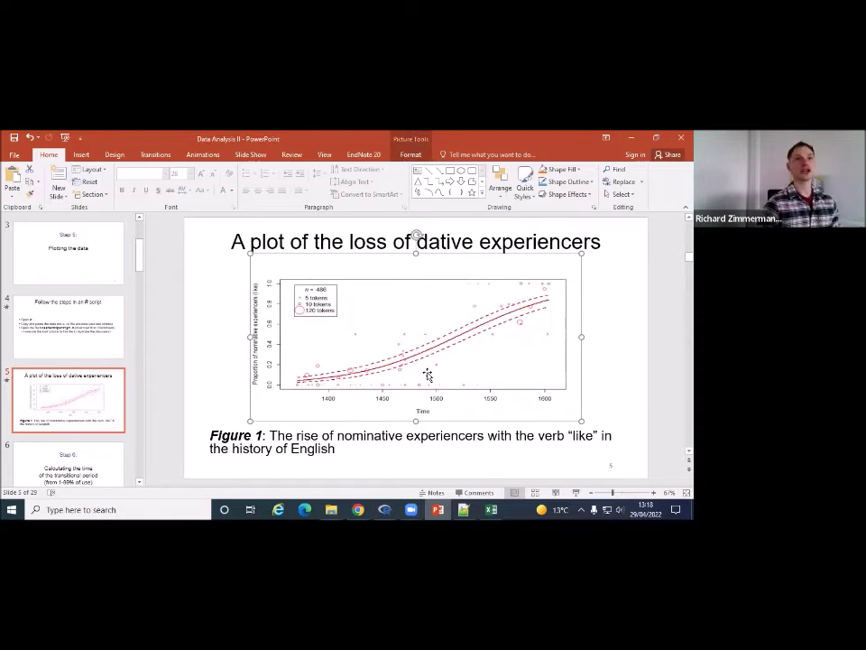
left_click(669, 381)
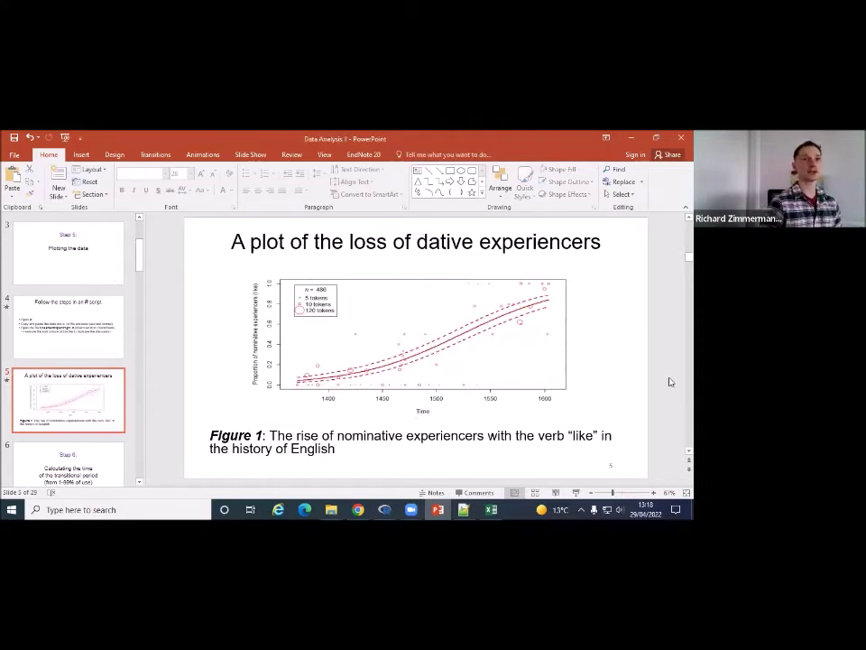
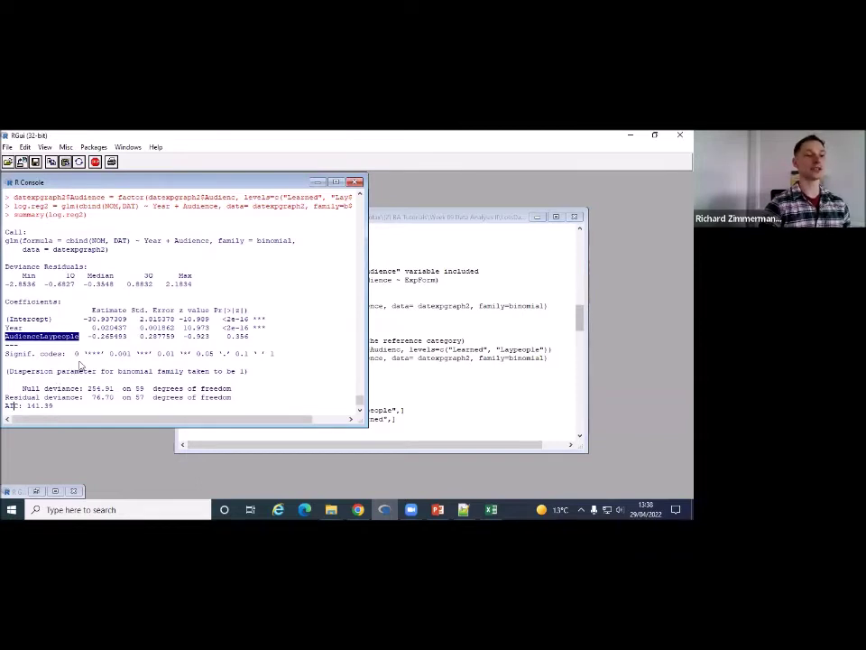
Compare the AudienceLaypeople estimate in the log.reg2 summary with the AudienceLearned estimate from the earlier summary
left_click_drag(88, 336, 125, 340)
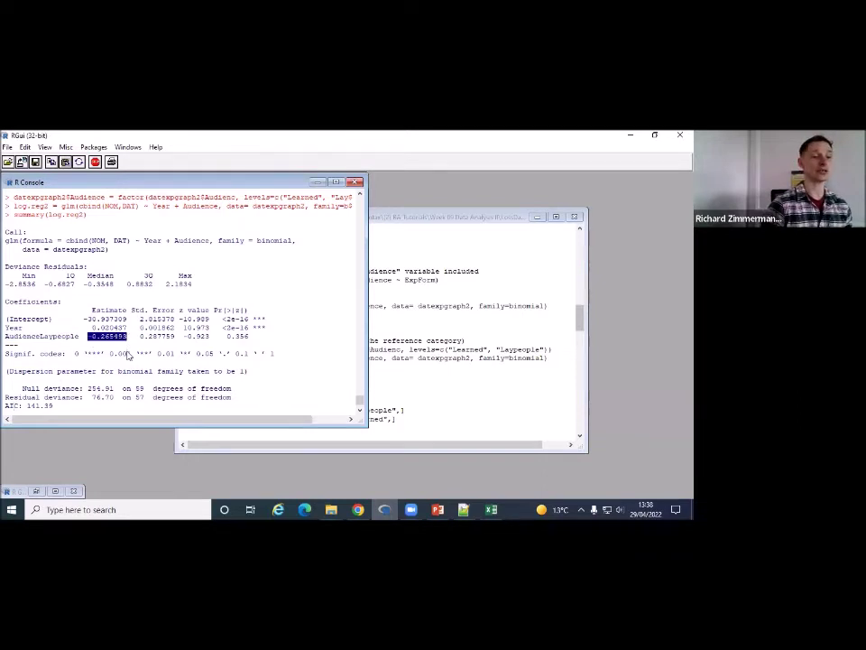
scroll(128, 355, "up", 4)
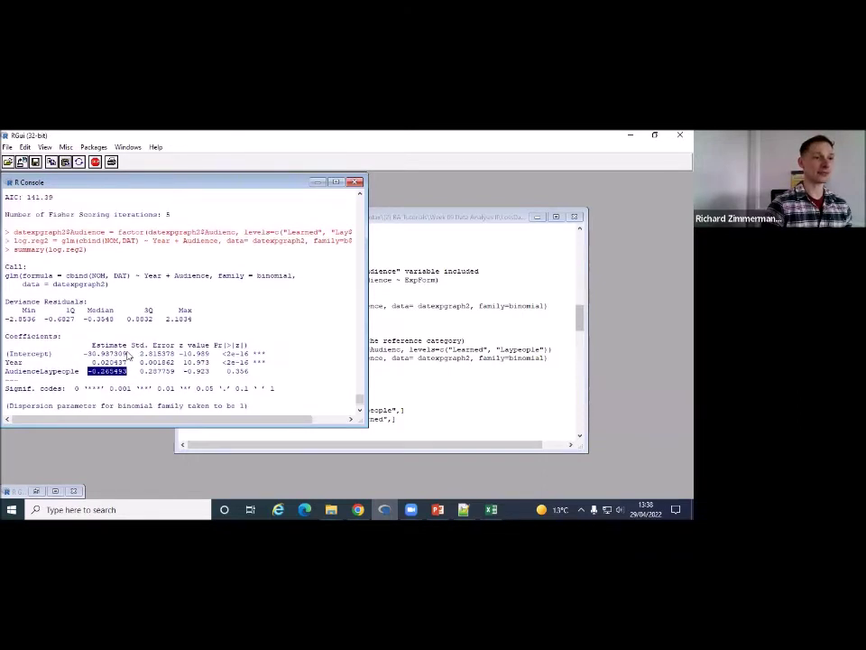
scroll(93, 287, "up", 1)
left_click_drag(83, 197, 119, 200)
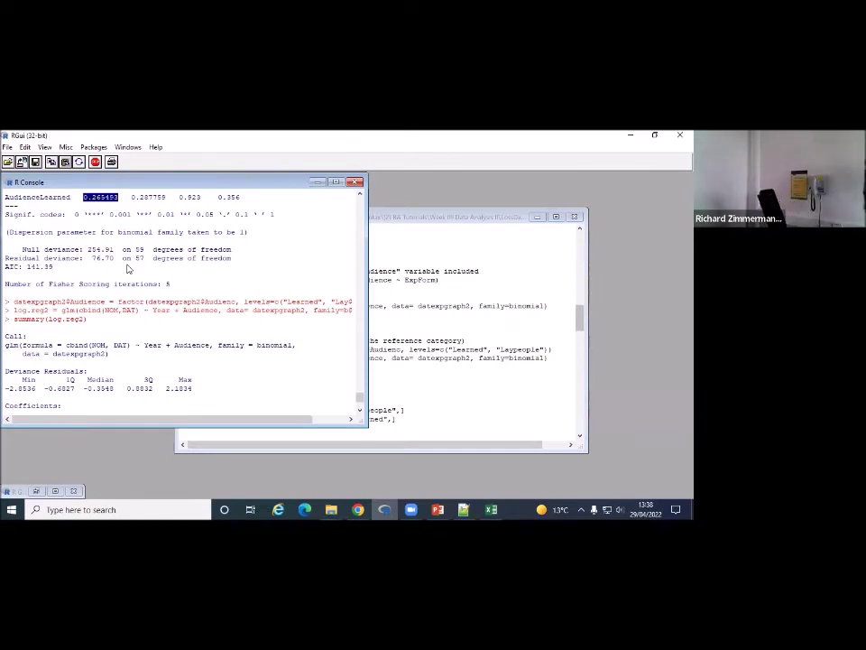
scroll(128, 268, "down", 5)
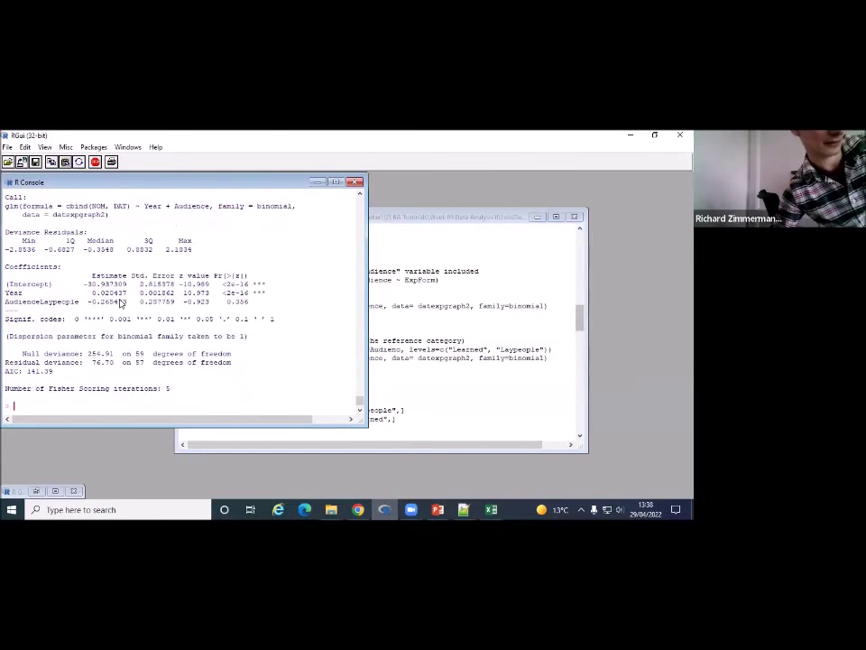
left_click_drag(81, 301, 127, 303)
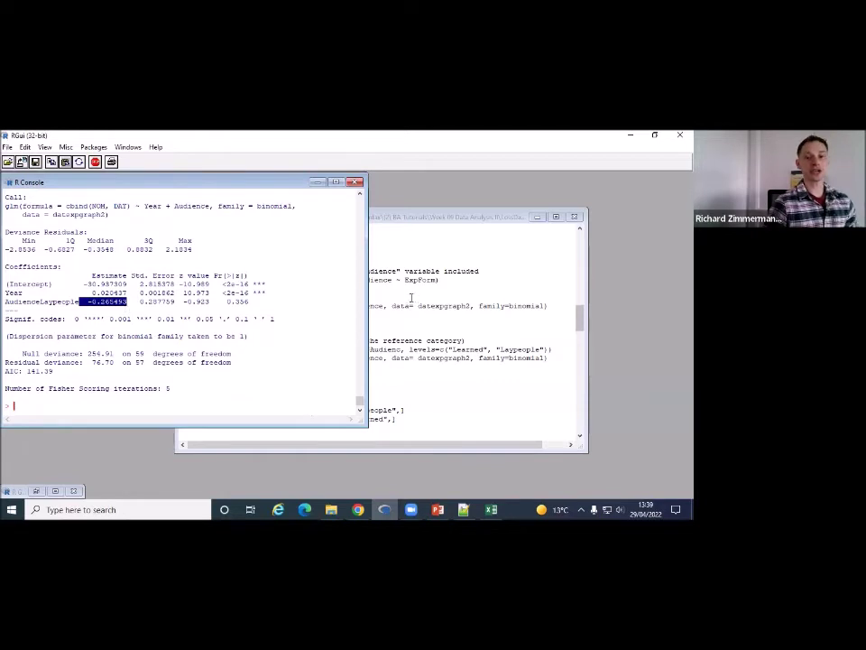
Highlight the optional script lines that reorder the Audience levels and refit log.reg2, and switch to the PowerPoint slides
left_click(451, 379)
left_click_drag(262, 366, 167, 352)
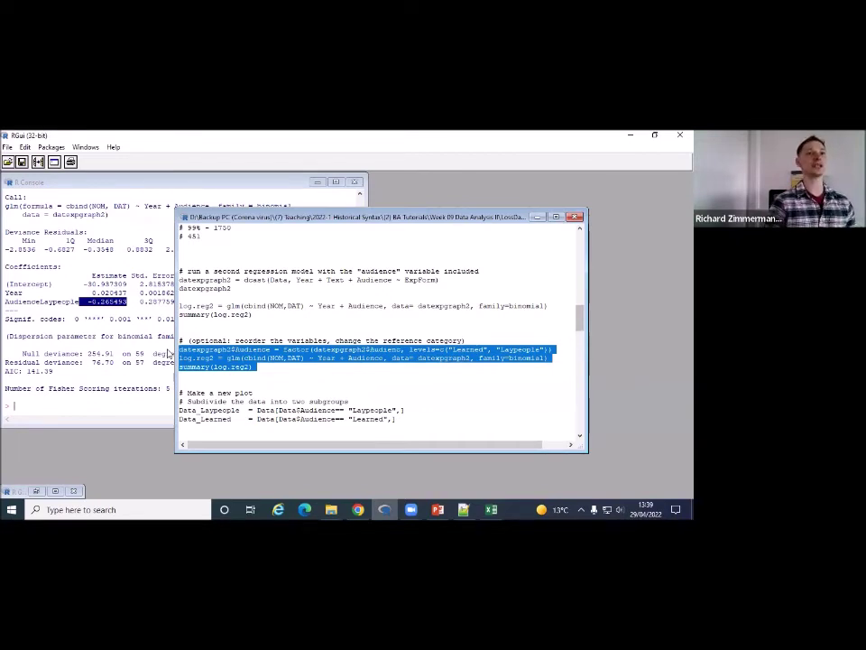
key("alt+Tab")
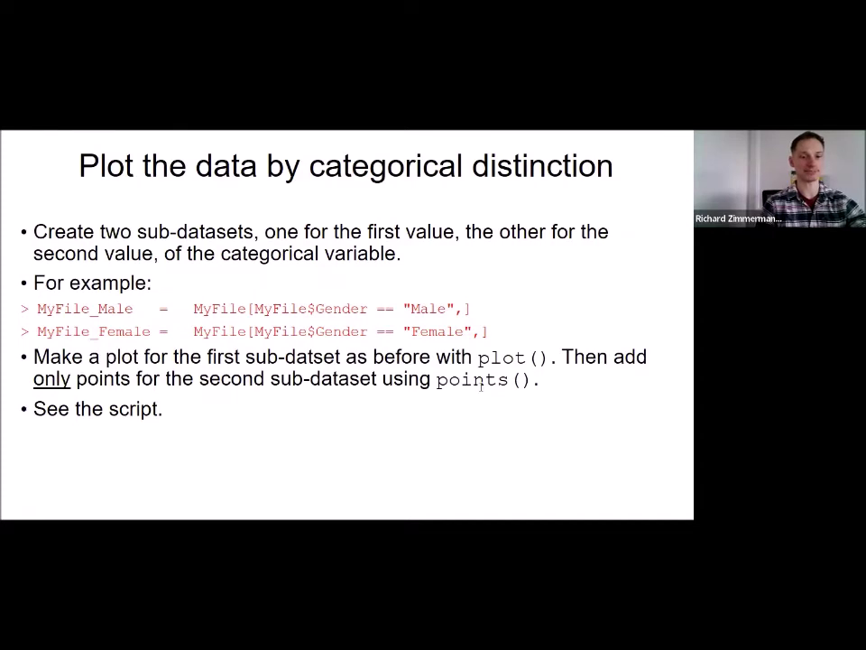
Leave the slide show, return to the R script, and run the two lines that subset Data into Data_Laypeople and Data_Learned by Audience
key("Escape")
key("alt+Tab")
scroll(206, 350, "down", 1)
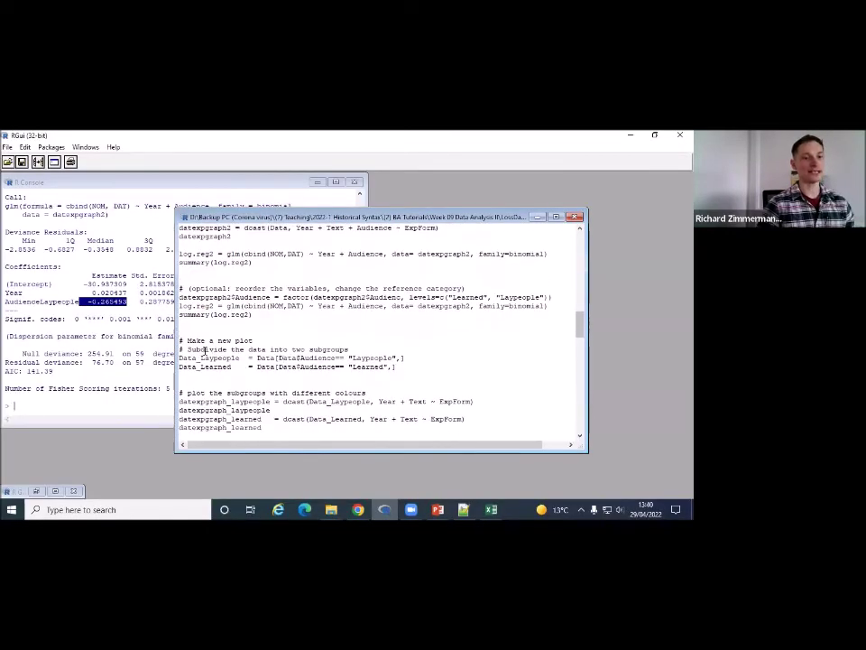
left_click_drag(206, 350, 347, 349)
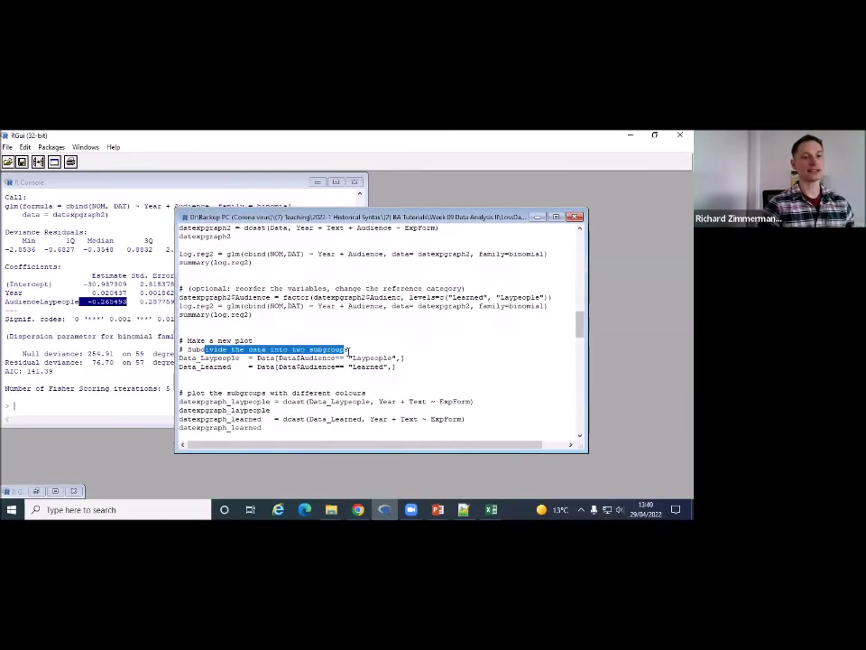
left_click(196, 368)
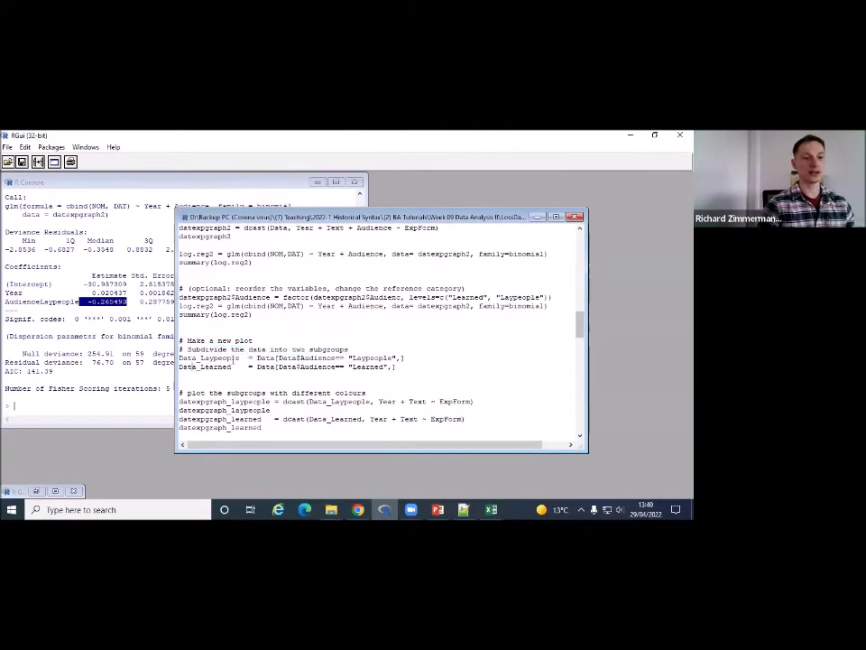
double_click(239, 358)
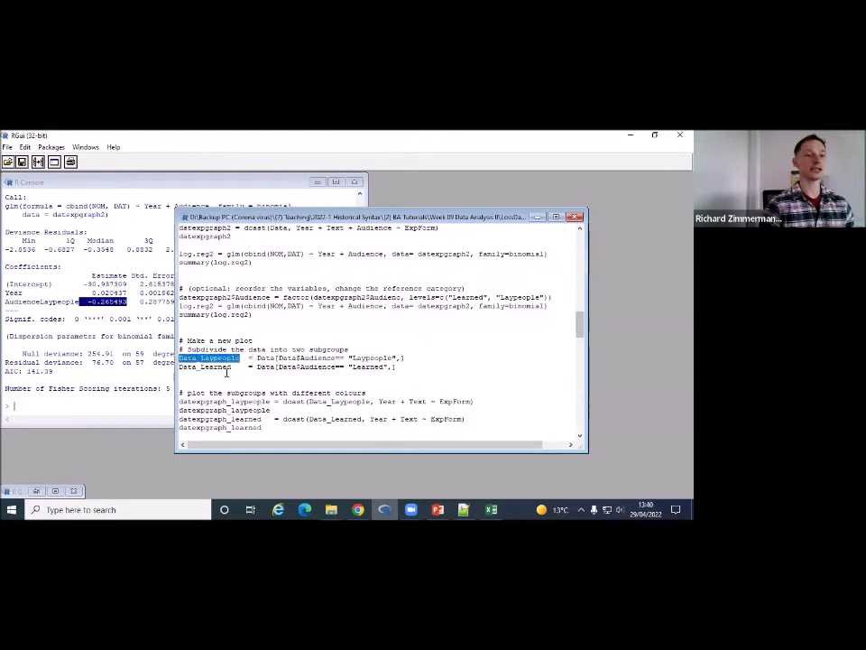
double_click(205, 368)
left_click_drag(397, 367, 179, 357)
right_click(179, 358)
left_click(206, 361)
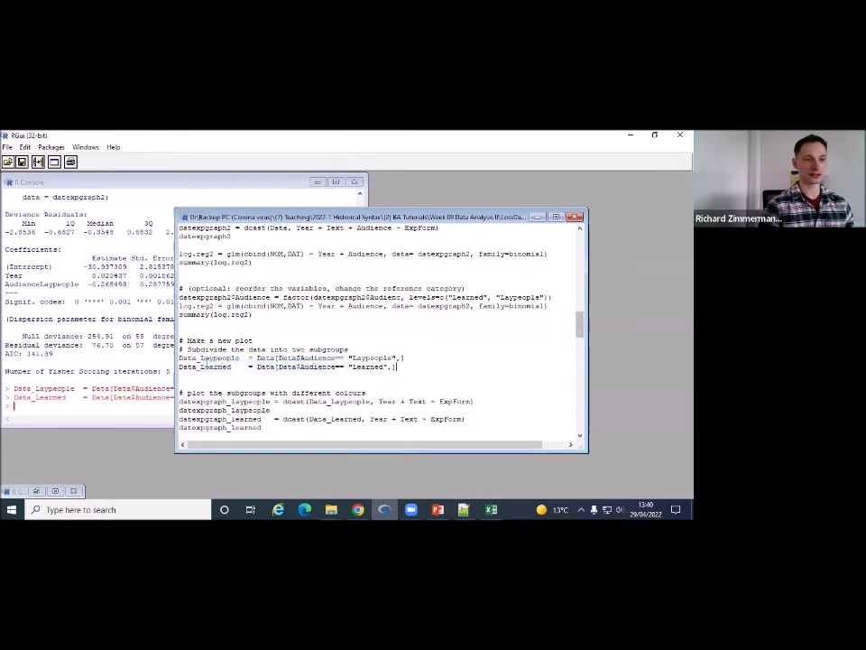
Print Data_Laypeople from the script and look through its rows in the console
double_click(207, 359)
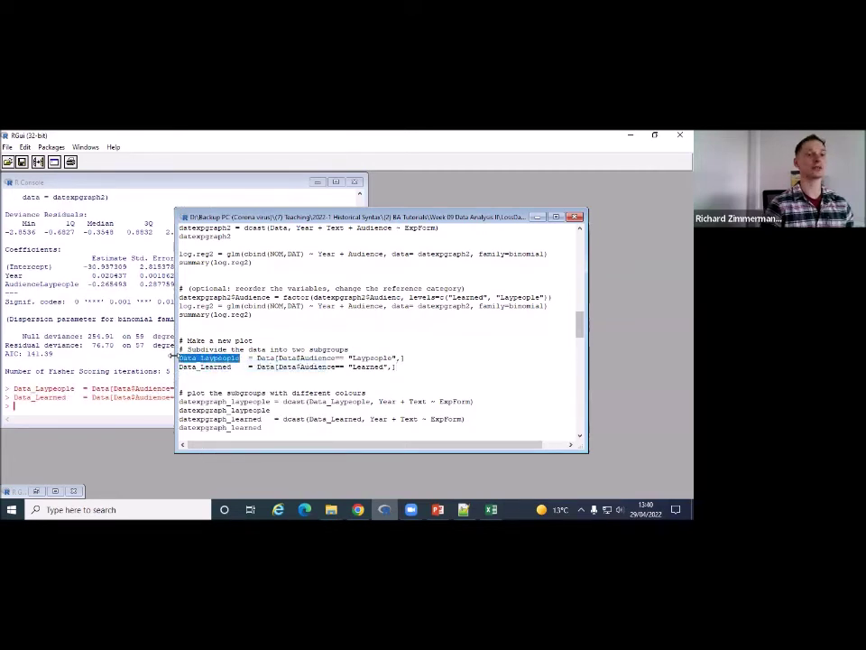
right_click(217, 359)
left_click(245, 364)
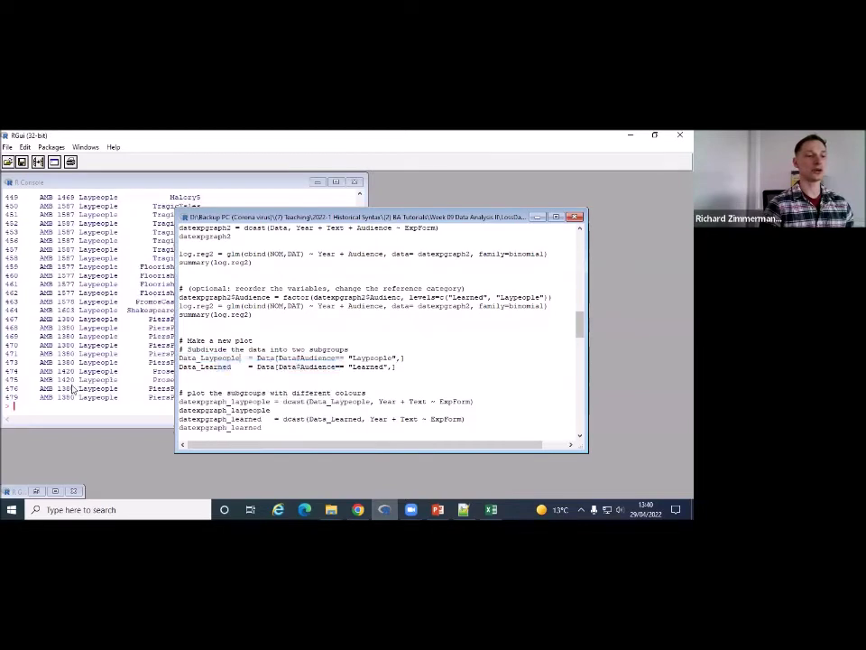
left_click(136, 348)
scroll(136, 347, "up", 15)
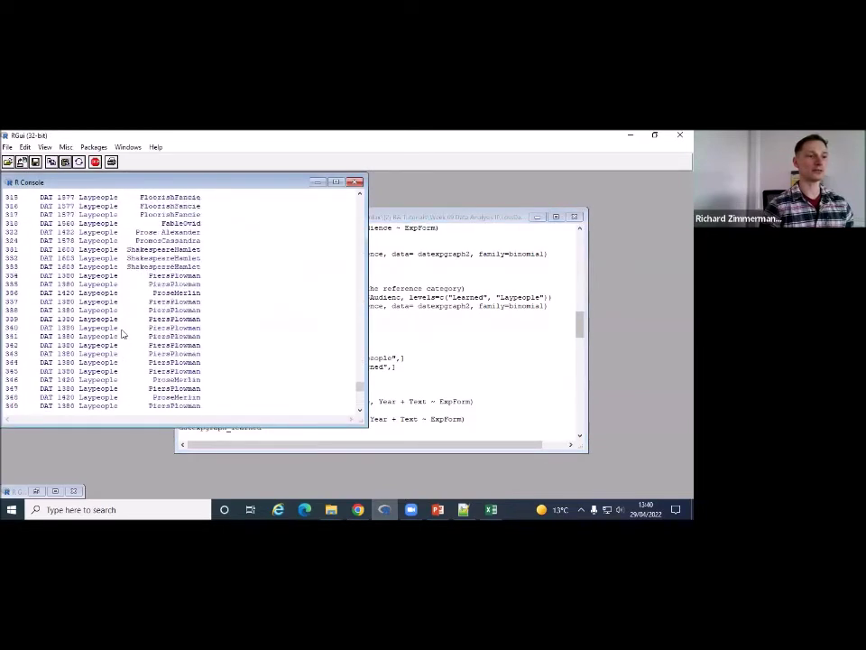
scroll(123, 334, "up", 4)
Run the script line again that assigns the "Learned" audience rows to Data_Learned
left_click(495, 352)
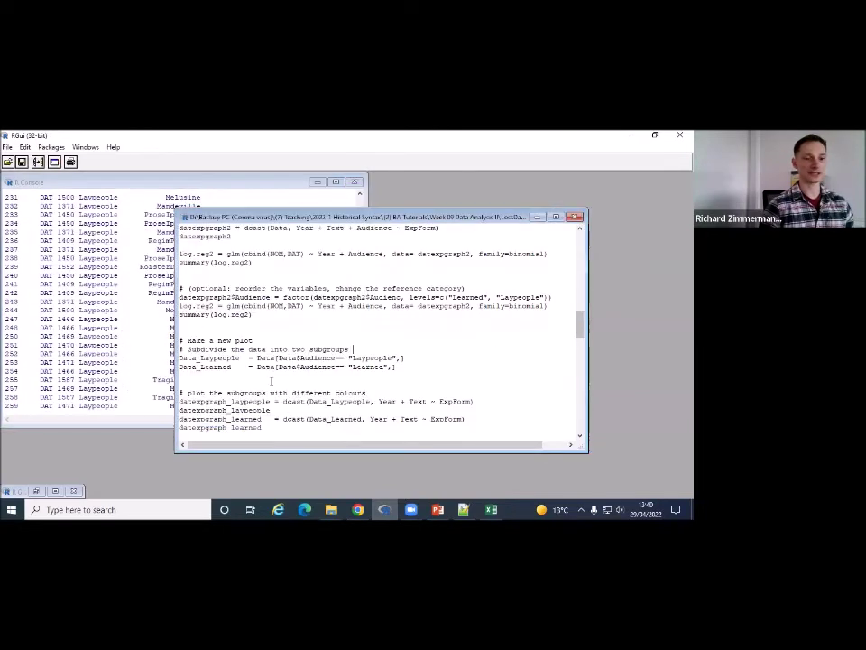
left_click_drag(397, 367, 191, 370)
right_click(232, 370)
left_click(259, 372)
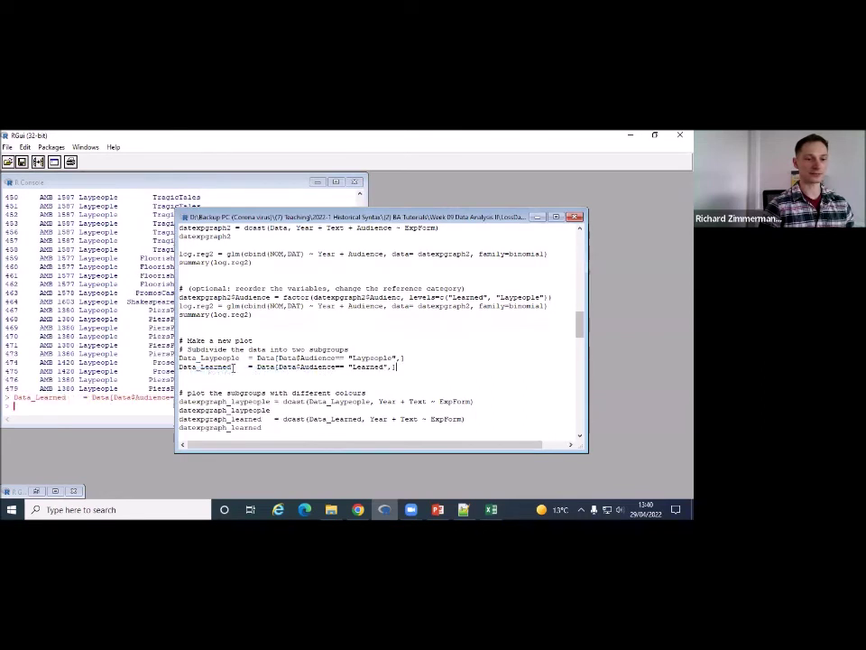
Print Data_Learned from the script and look back through its rows in the console
right_click(180, 368)
left_click(183, 369)
double_click(189, 370)
right_click(189, 372)
left_click(216, 374)
left_click(93, 362)
scroll(99, 361, "up", 5)
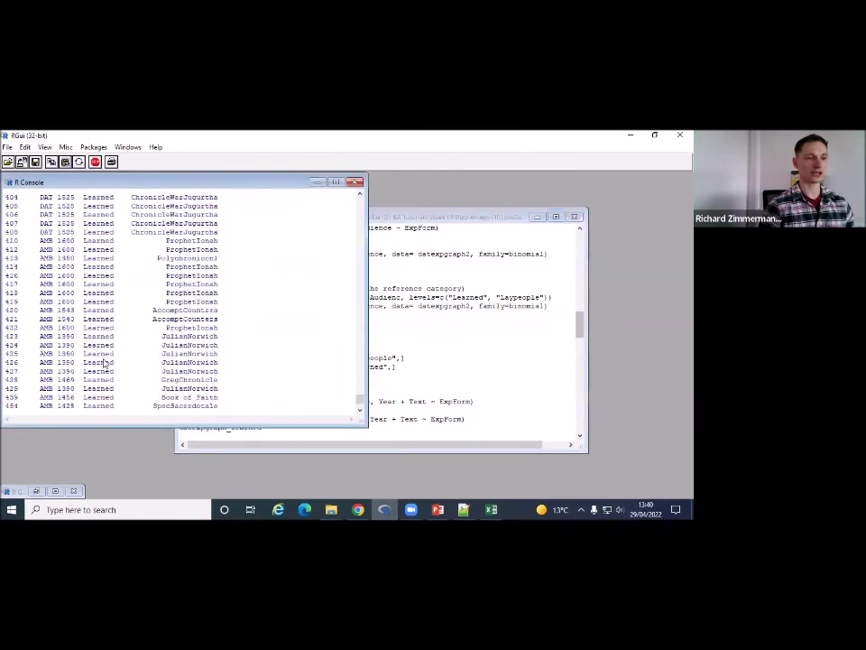
scroll(104, 362, "up", 15)
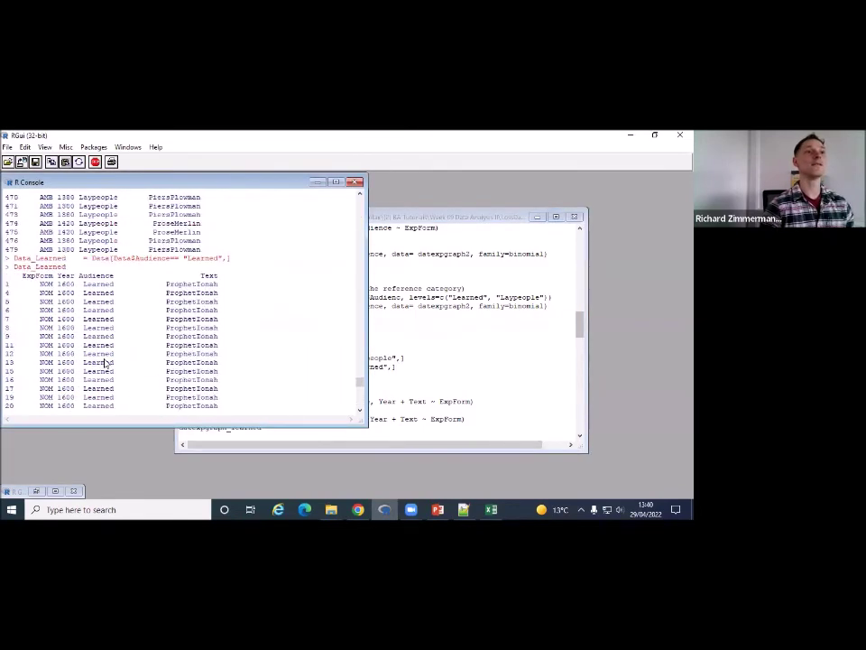
scroll(104, 362, "up", 1)
Run the dcast lines that build and print datexpgraph_laypeople and datexpgraph_learned with the formula Year + Text ~ ExpForm
left_click(393, 367)
scroll(395, 371, "down", 2)
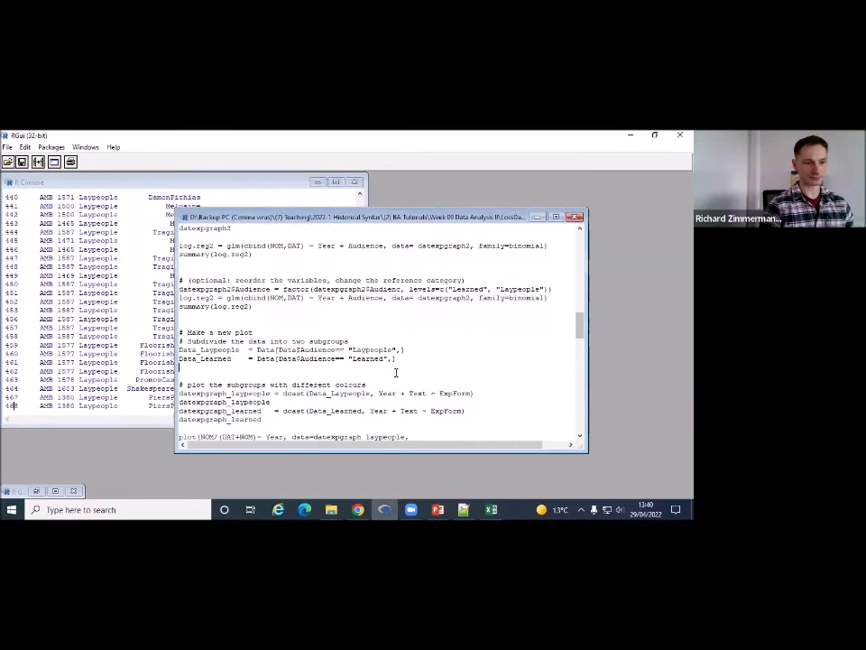
scroll(395, 373, "down", 2)
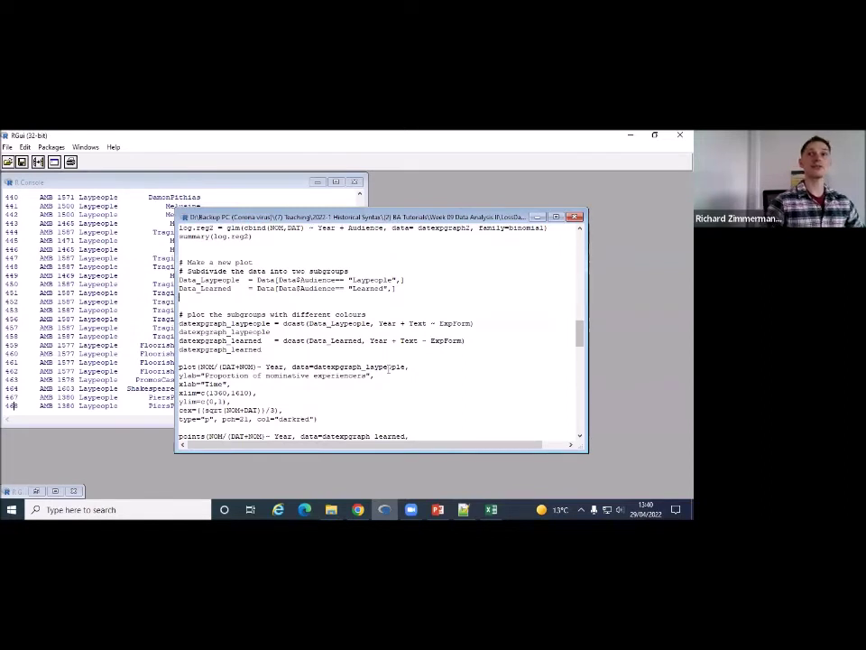
left_click_drag(179, 323, 271, 325)
mouse_move(182, 341)
left_mouse_down()
mouse_move(280, 342)
mouse_move(181, 332)
mouse_move(179, 323)
left_mouse_up()
right_click(206, 334)
left_click(213, 333)
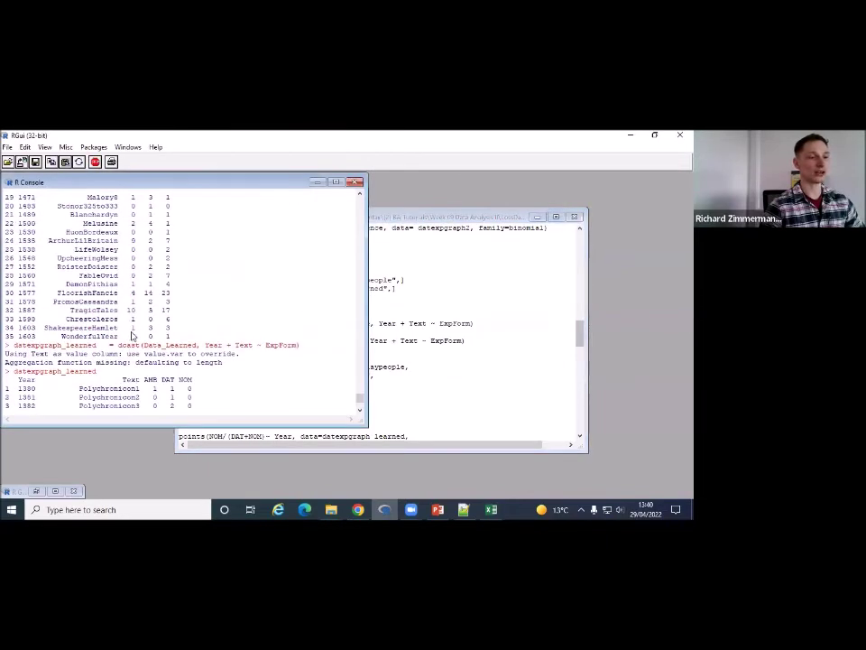
Examine the datexpgraph_learned table in the console and highlight its AMB, DAT and NOM column headings
left_click_drag(20, 240, 192, 341)
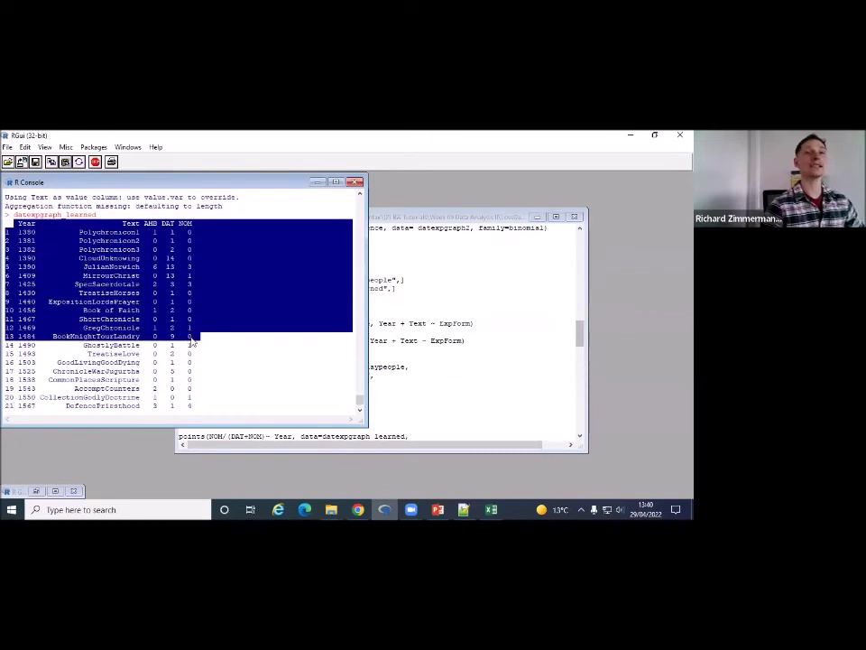
left_click(214, 337)
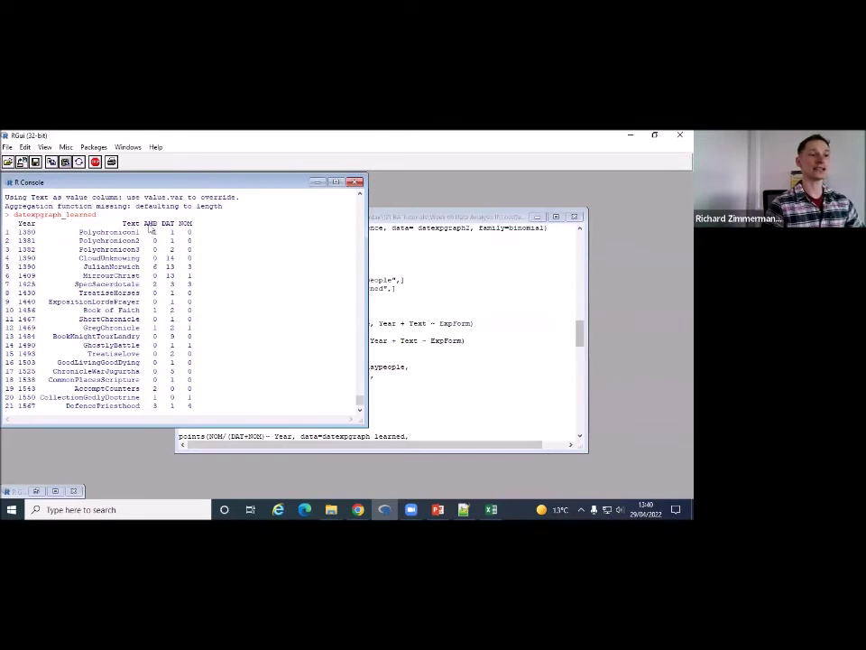
left_click_drag(145, 227, 200, 226)
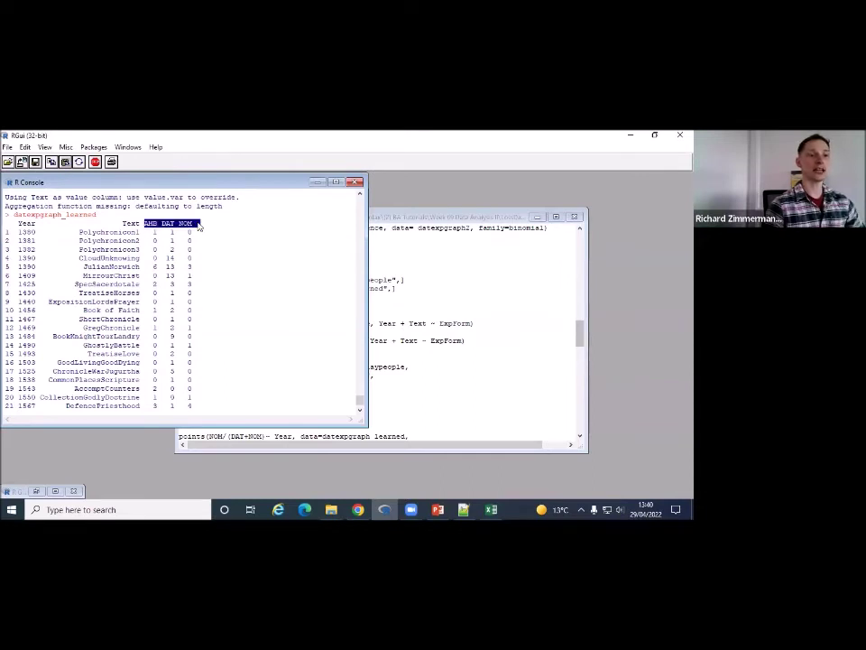
Run the plot call for datexpgraph_laypeople with darkred circles, xlim 1360 to 1610 and ylim 0 to 1
left_click(165, 259)
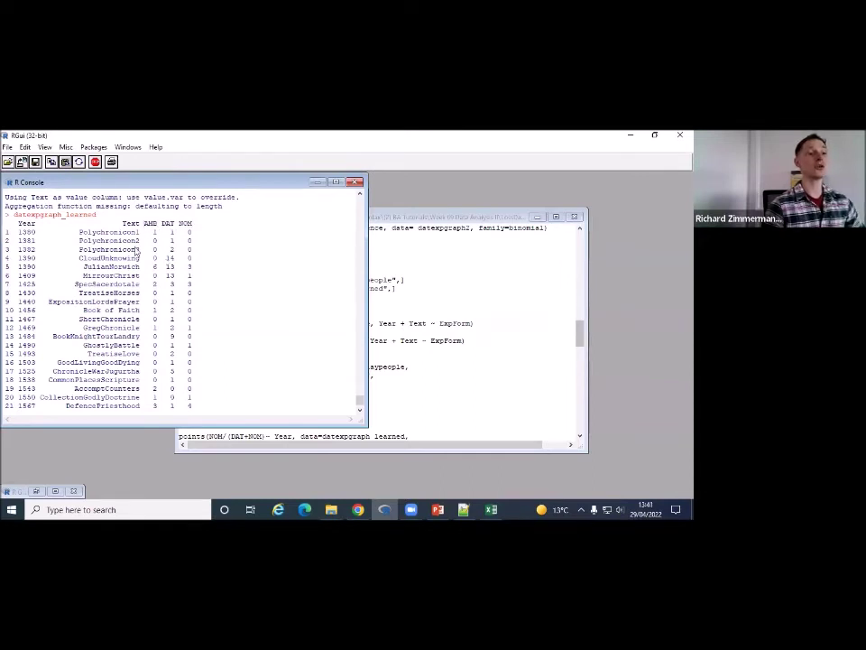
double_click(74, 214)
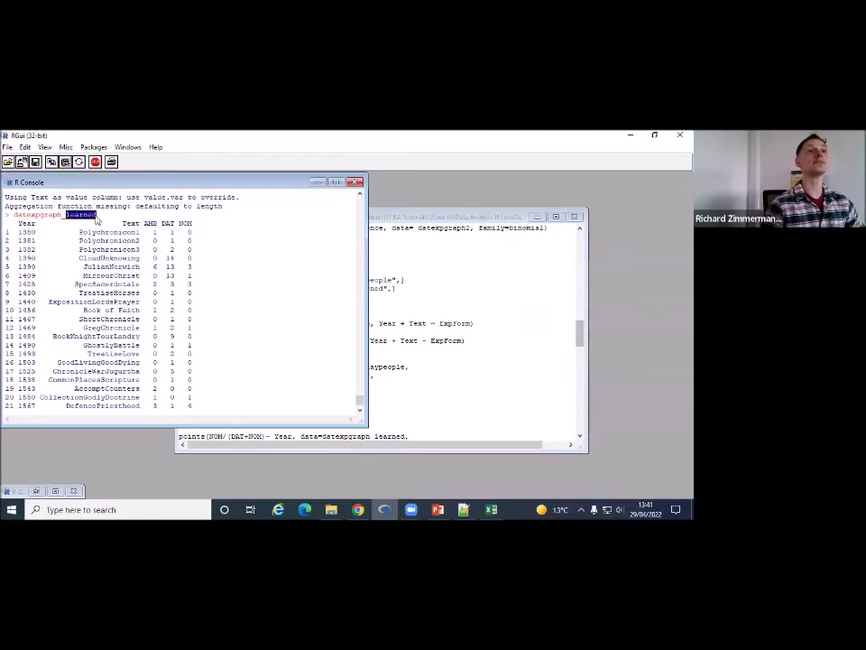
left_click(383, 348)
scroll(383, 348, "down", 2)
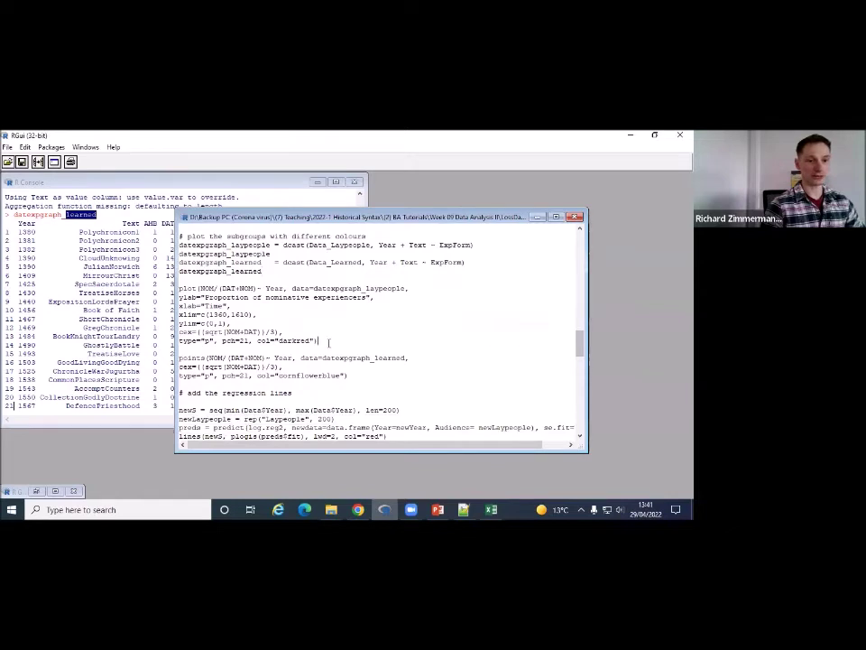
left_click_drag(329, 342, 179, 288)
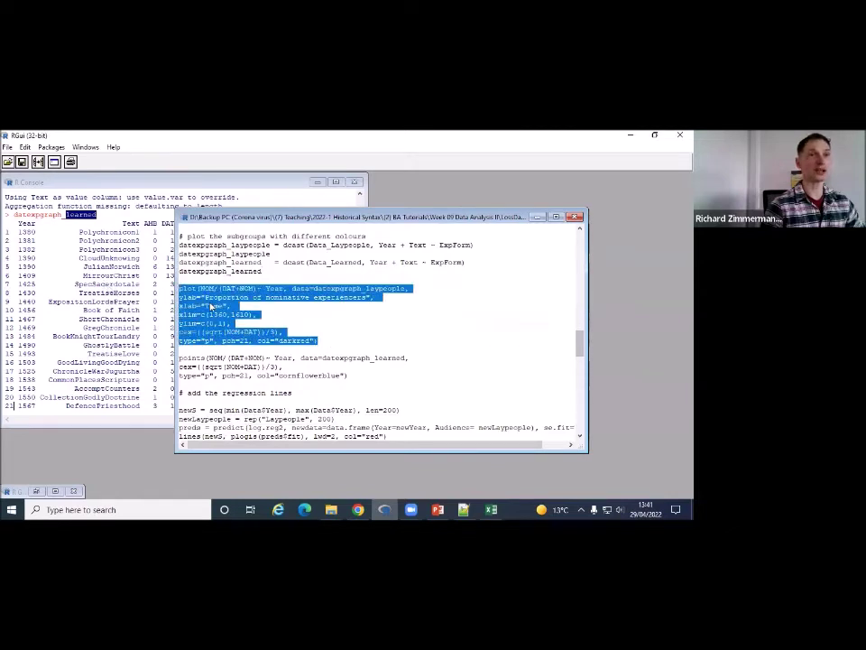
right_click(226, 303)
left_click(271, 309)
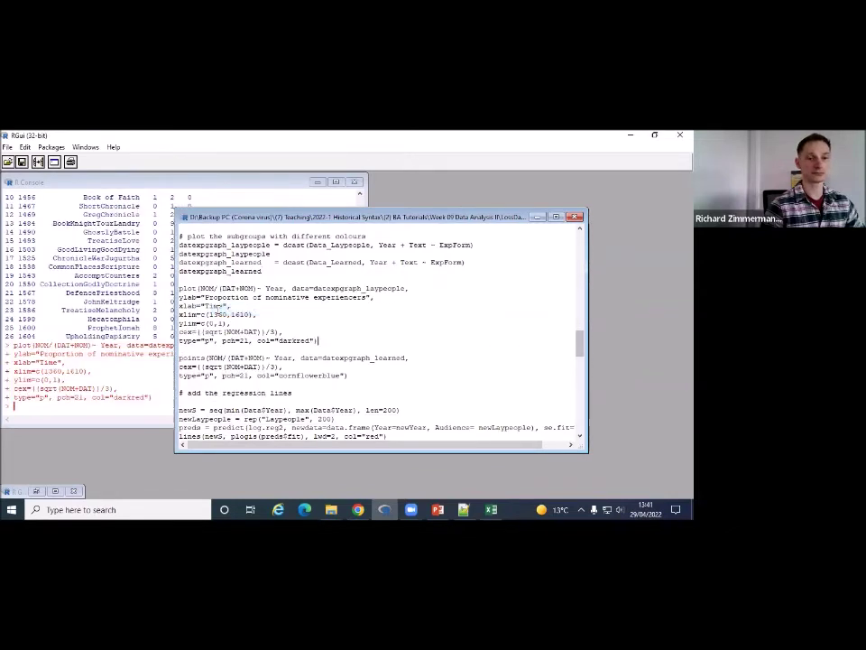
Restore the minimized graphics window and reposition it so the whole laypeople plot is in view
left_click_drag(286, 226, 236, 322)
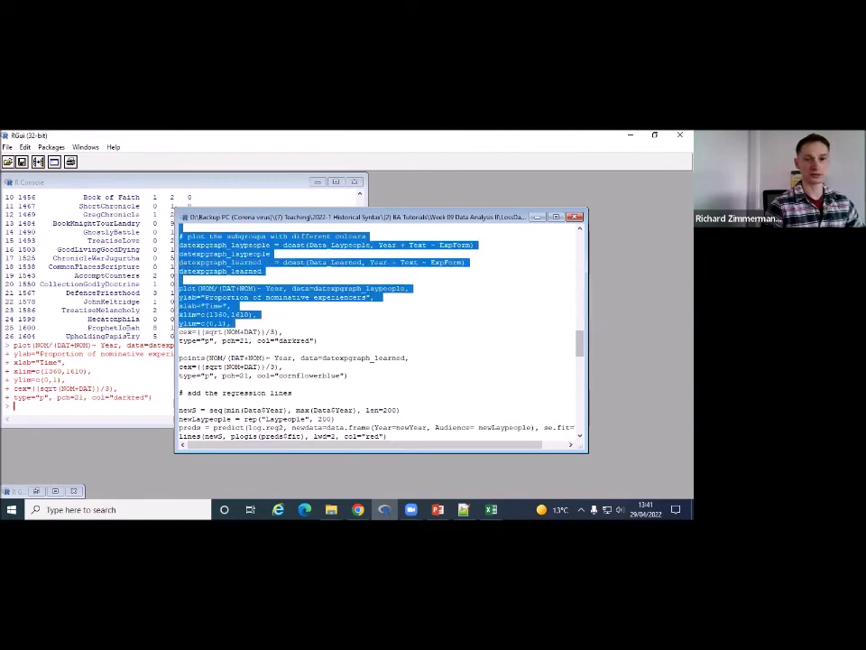
left_click(40, 495)
left_click(39, 493)
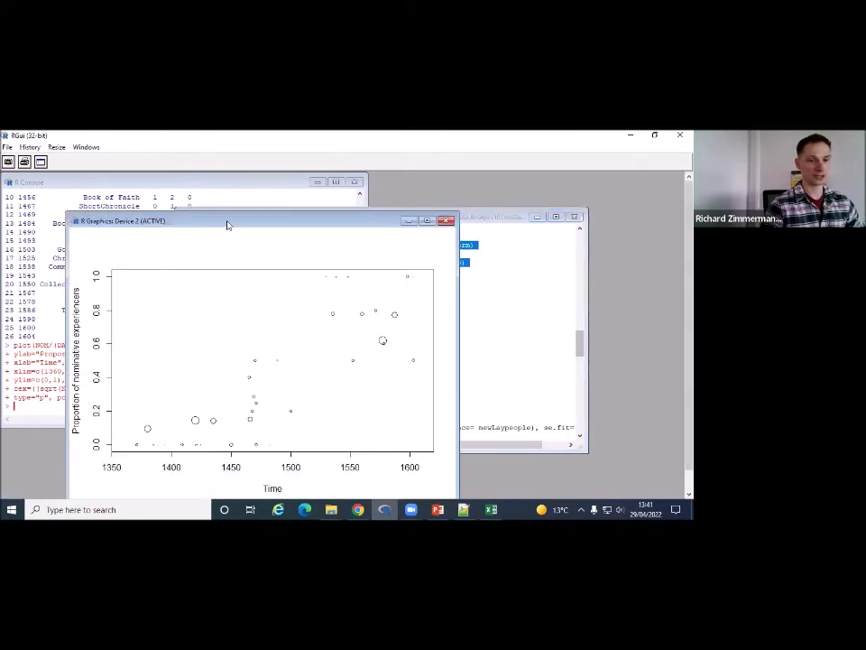
left_click_drag(227, 225, 263, 177)
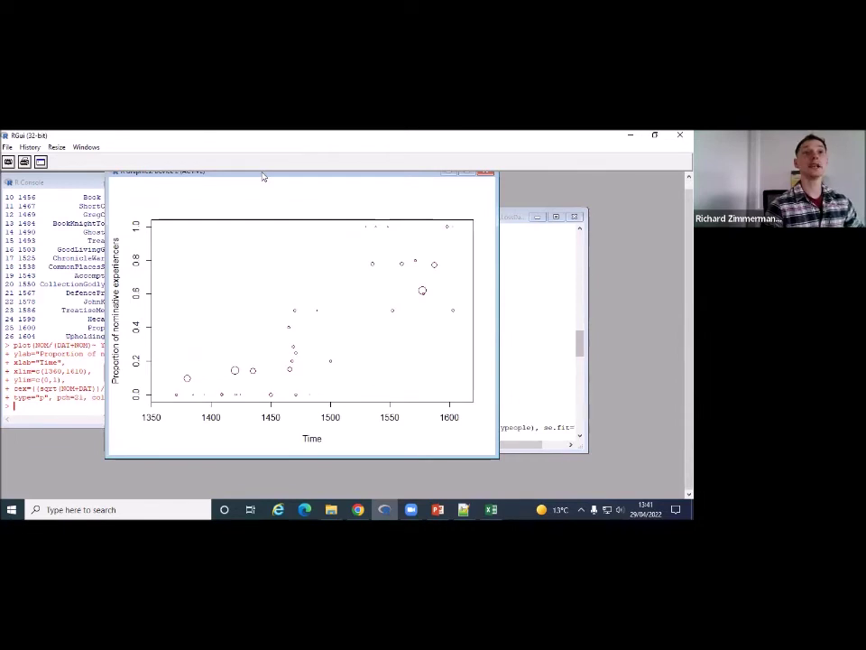
Run the points call that adds the datexpgraph_learned data to the plot as cornflowerblue circles
key("ctrl+Tab")
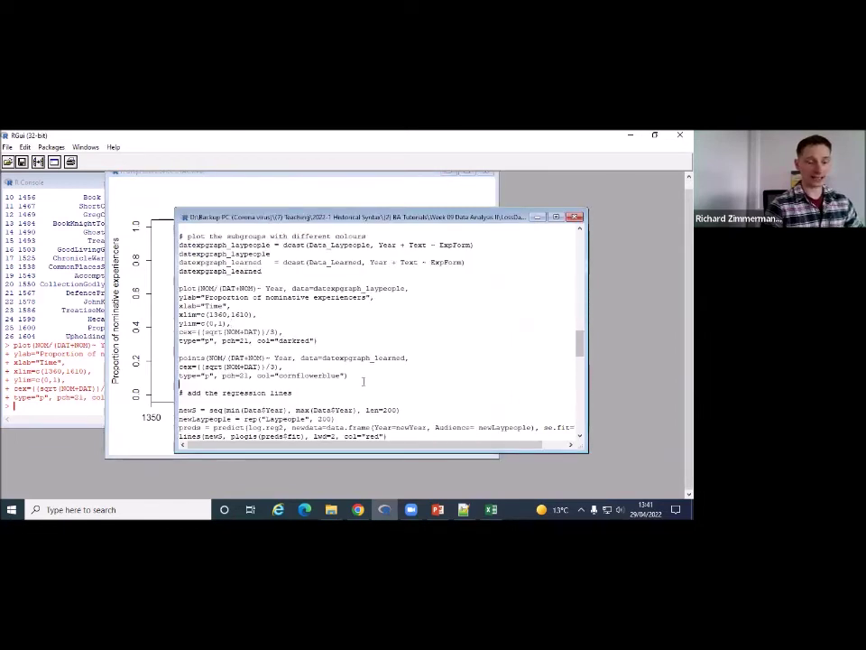
left_click_drag(363, 380, 178, 357)
left_click(205, 359)
double_click(204, 358)
left_click_drag(356, 377, 178, 349)
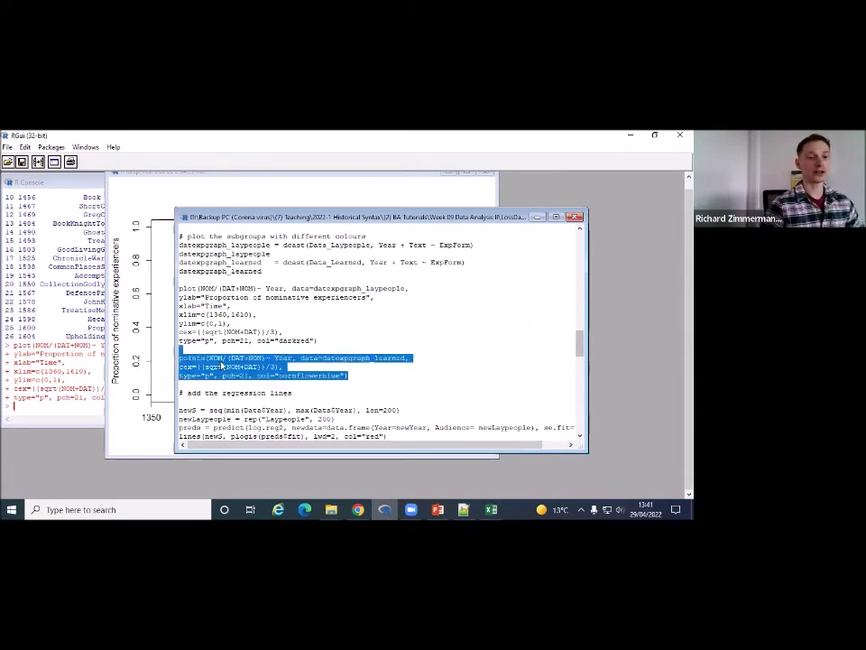
right_click(230, 369)
left_click(232, 374)
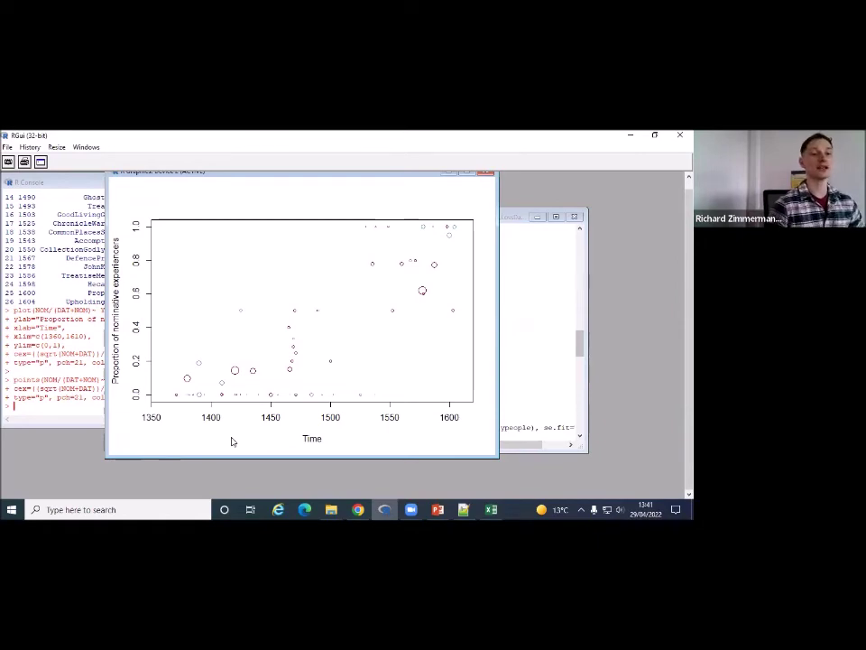
Replace newYear with newS in both predict lines, run the Laypeople and Learned regression-line code, and bring up the plot
left_click(522, 359)
scroll(483, 361, "down", 3)
scroll(483, 361, "down", 2)
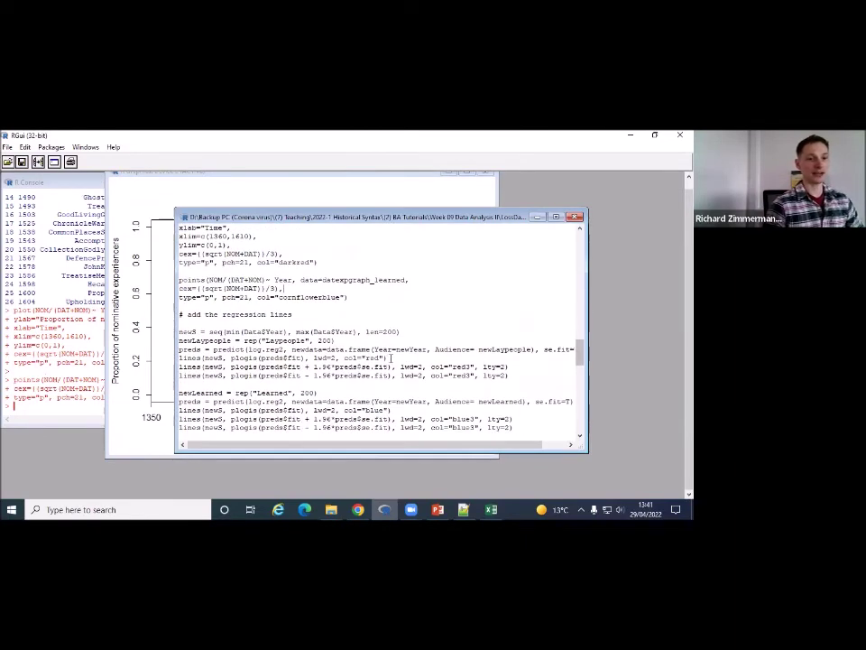
double_click(276, 350)
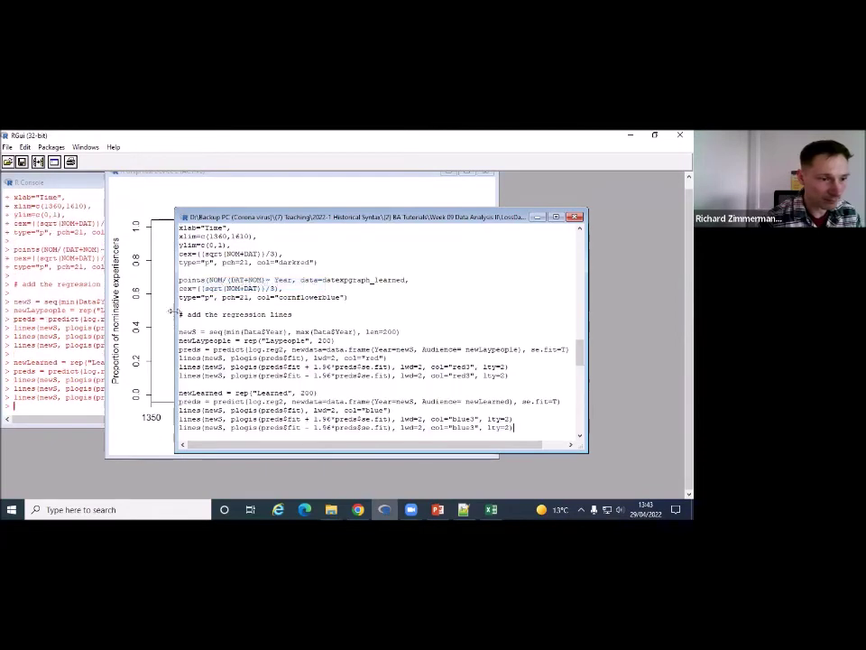
left_click(170, 314)
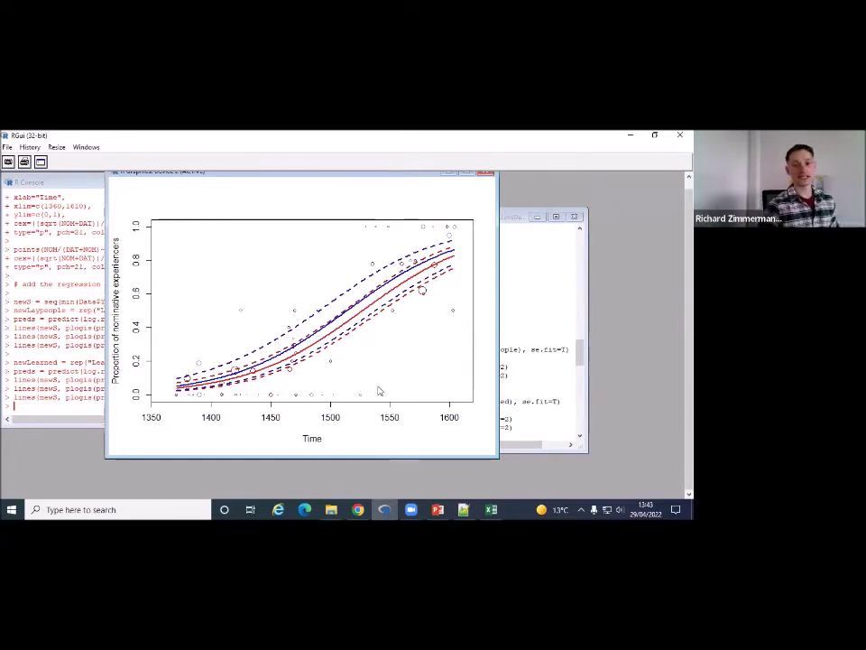
Run the legend code to add a white topleft legend labelling Laypeople in red and Learned in blue
left_click(517, 370)
scroll(394, 367, "down", 2)
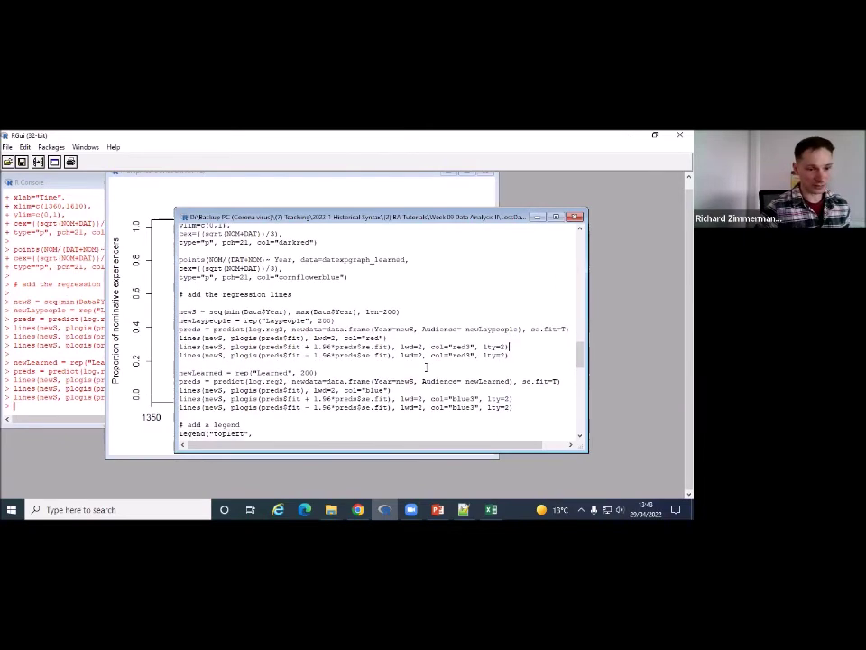
scroll(395, 366, "down", 2)
left_click_drag(190, 358, 180, 341)
right_click(186, 356)
left_click(228, 361)
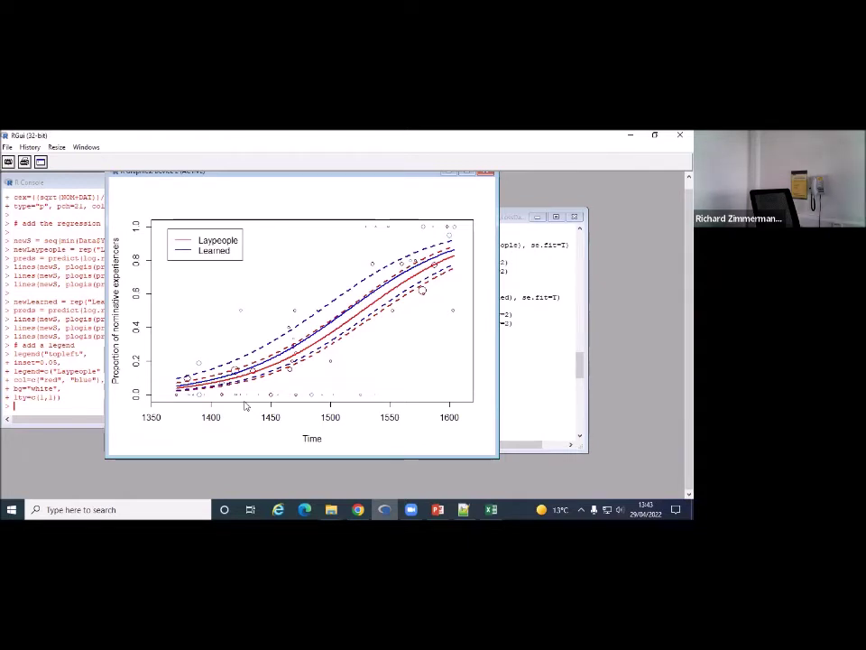
Go back to the Year + Audience model, display the log.reg2 summary, and move the plot window beside its coefficients
left_click(532, 400)
scroll(402, 353, "up", 15)
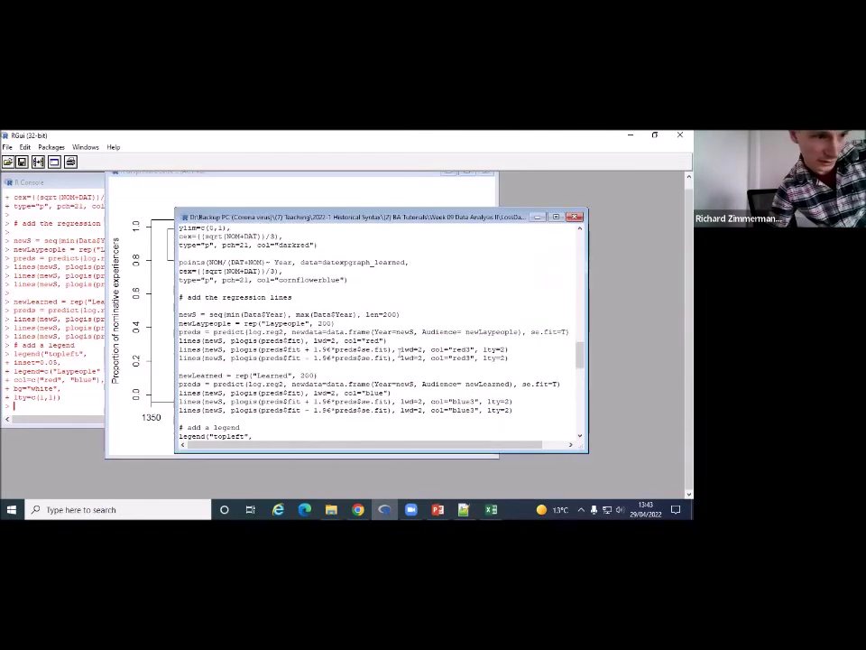
scroll(398, 352, "up", 6)
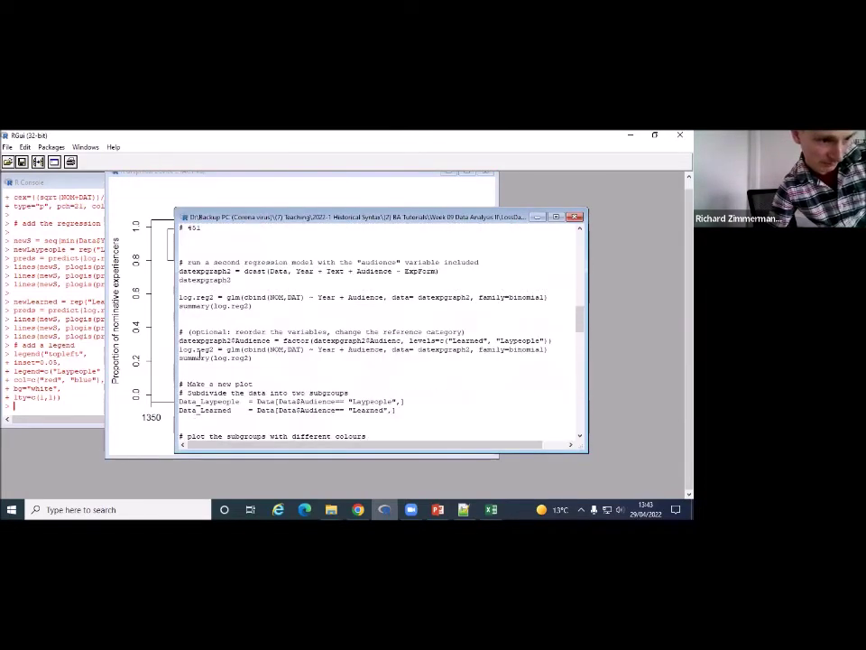
left_click(311, 179)
left_click_drag(307, 179, 420, 200)
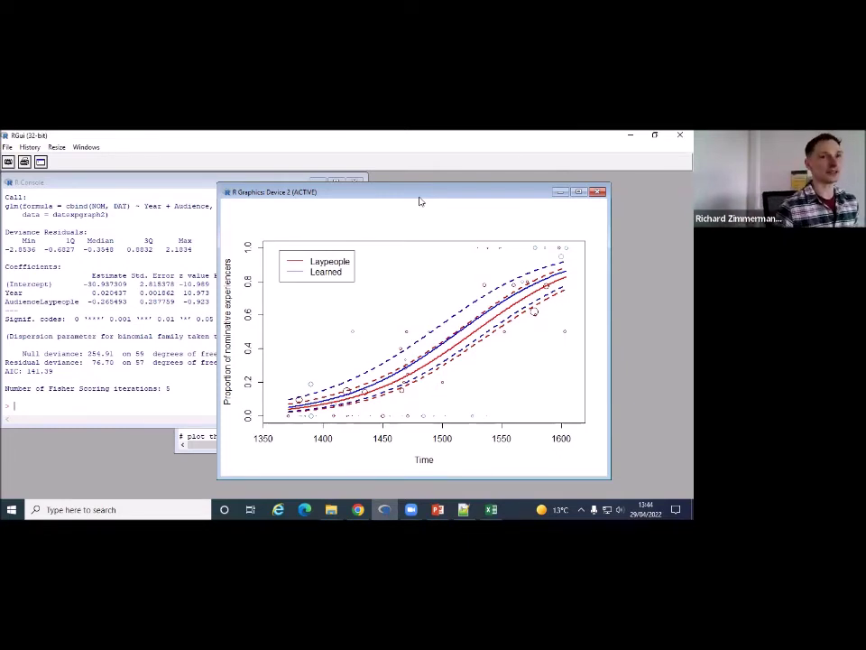
Switch to PowerPoint, start the slide show from "Plot the data by categorical distinction" and advance to "Step 9: Adding interaction effects"
left_click(441, 510)
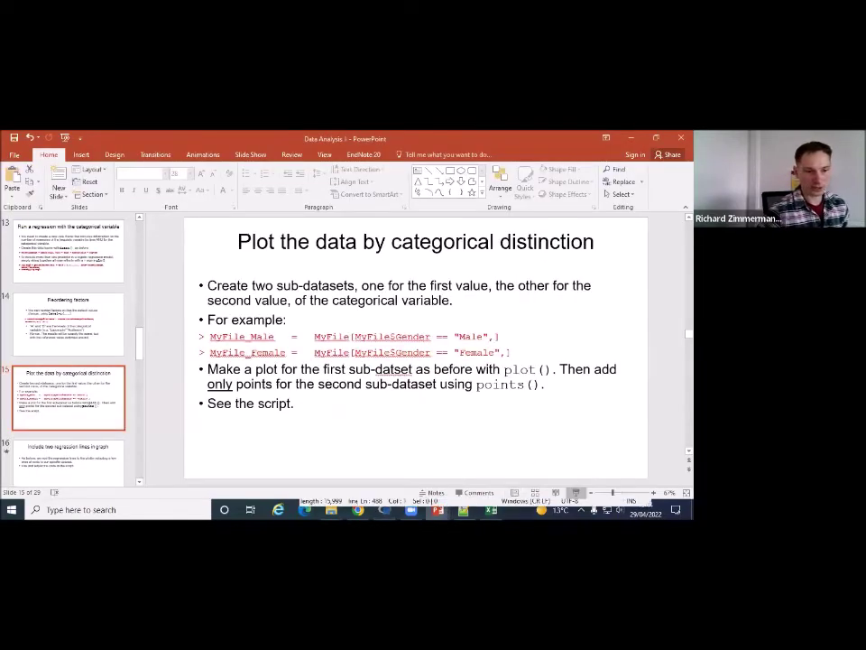
left_click(572, 489)
key("Right")
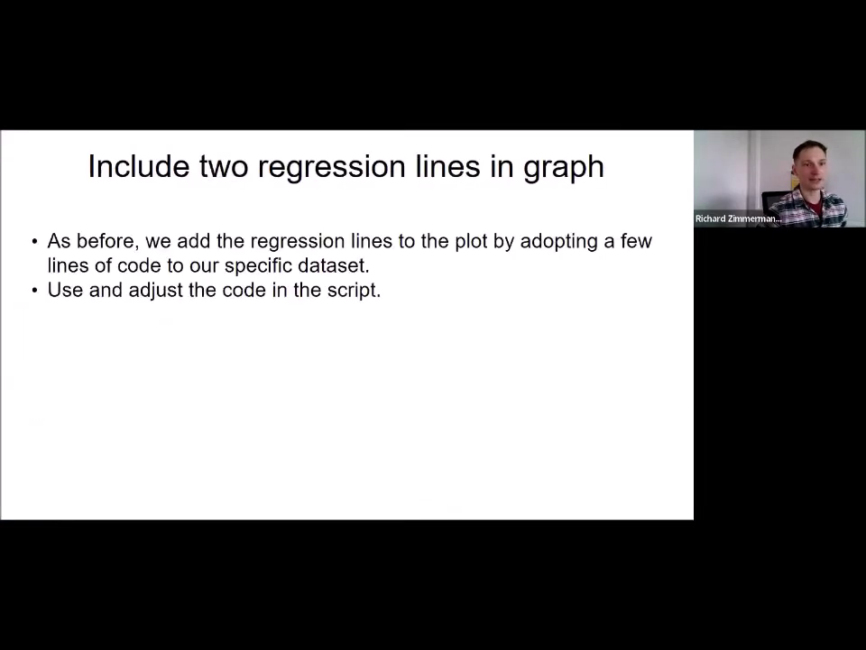
key("Right")
key("Right")
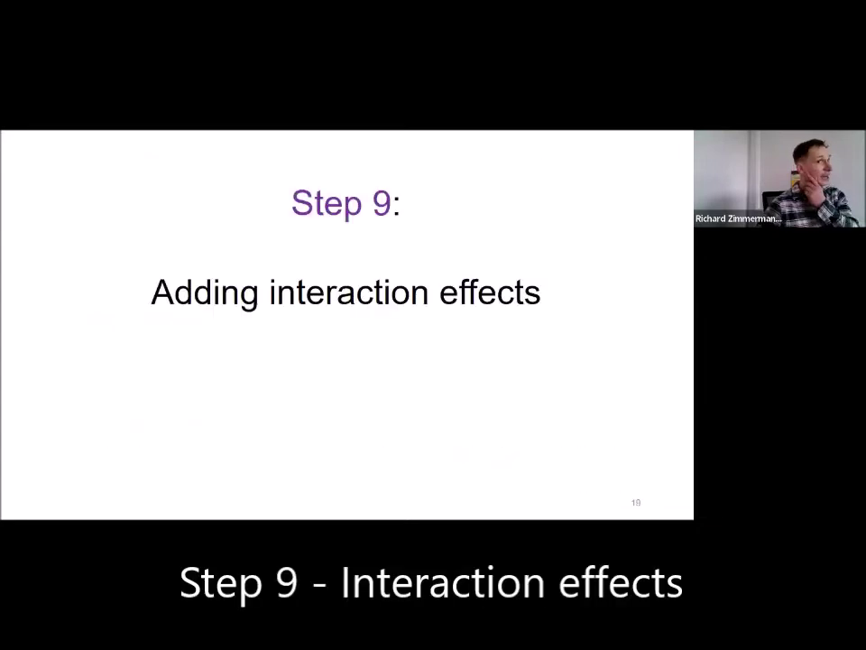